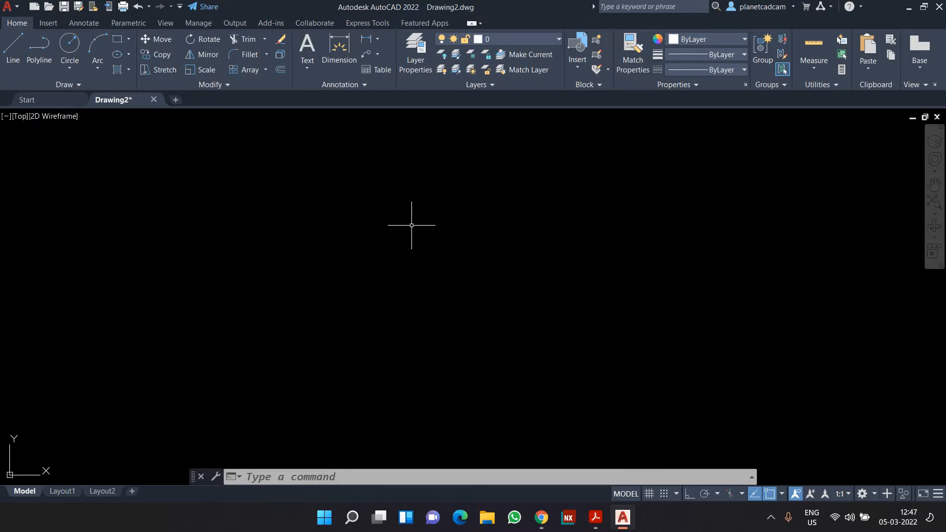
key("super+r")
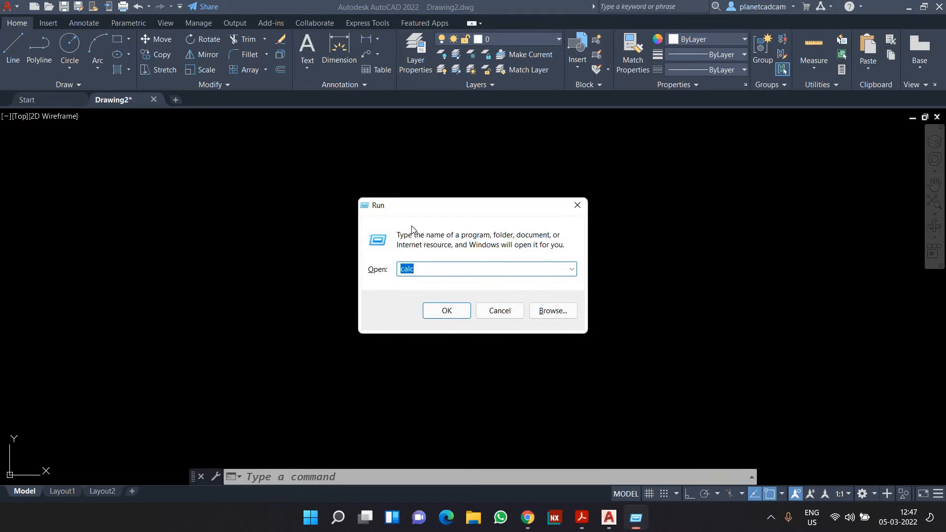
key("Return")
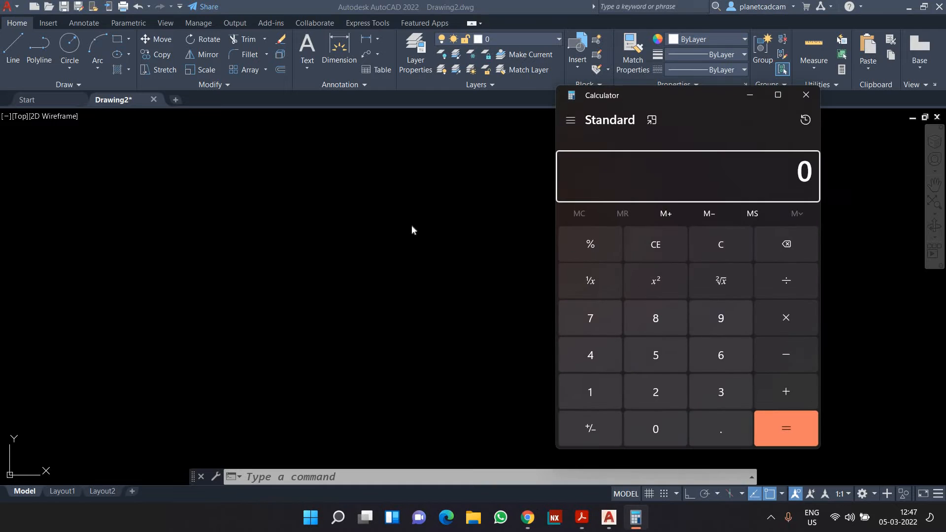
key("alt+F4")
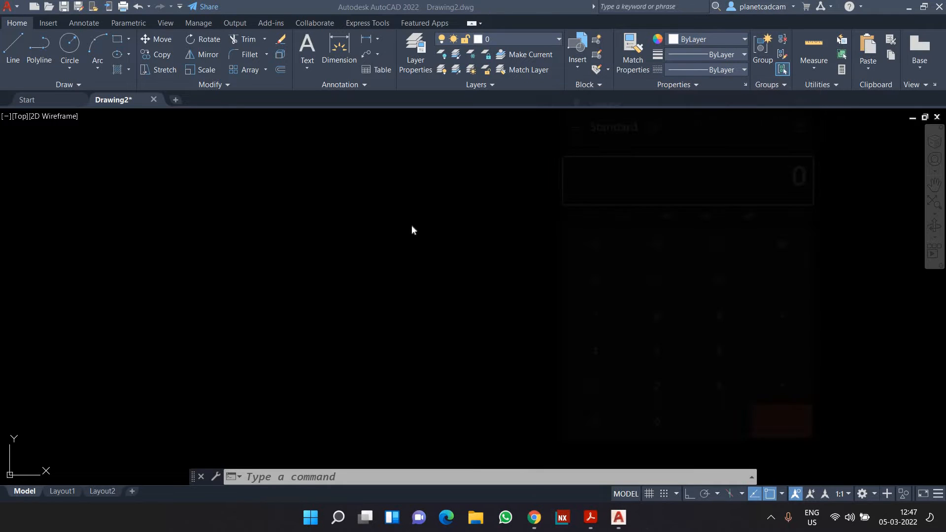
- Open Notepad and list the commands Trim, Extend, Fillet and Chamfer on separate lines
key("super+r")
type("notepad")
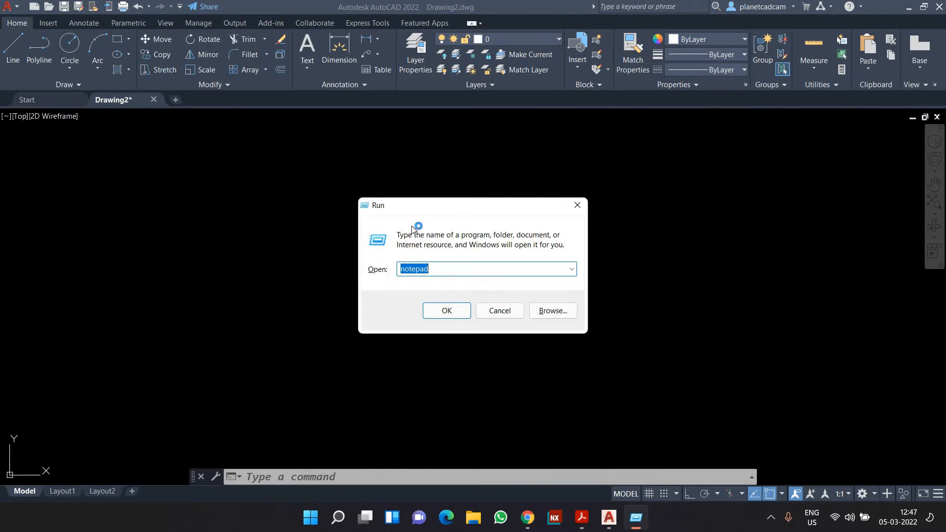
key("Return")
type("Trim")
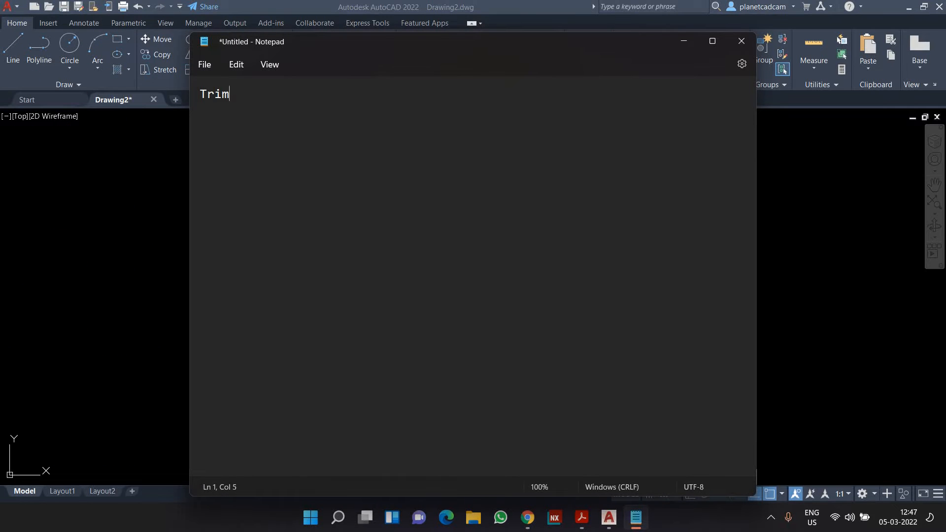
key("Return")
type("Extend Fillrt")
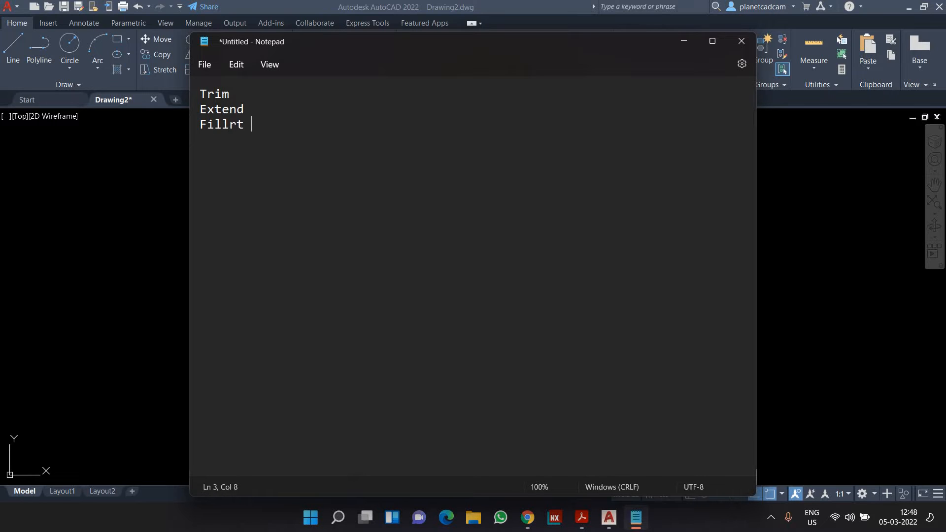
key("BackSpace")
key("BackSpace")
key("BackSpace")
type("et")
key("Return")
type("Chamfer")
- Add the aliases TR, EX, F and CHA after Trim, Extend, Fillet and Chamfer, separated by hyphens, and minimize the note to return to AutoCAD
left_click(310, 87)
type("- TR")
left_click(245, 109)
type("EX")
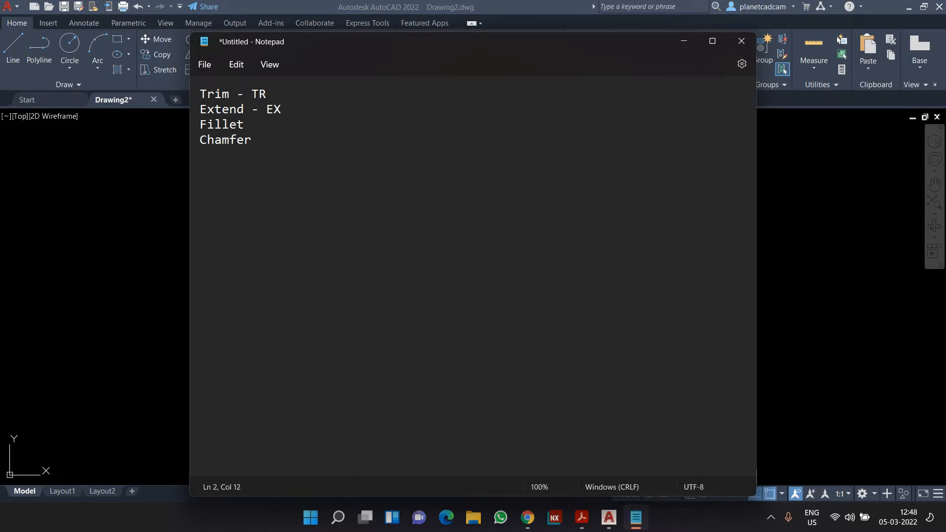
key("Down")
type("- CHA")
left_click_drag(200, 94, 269, 94)
left_click(566, 91)
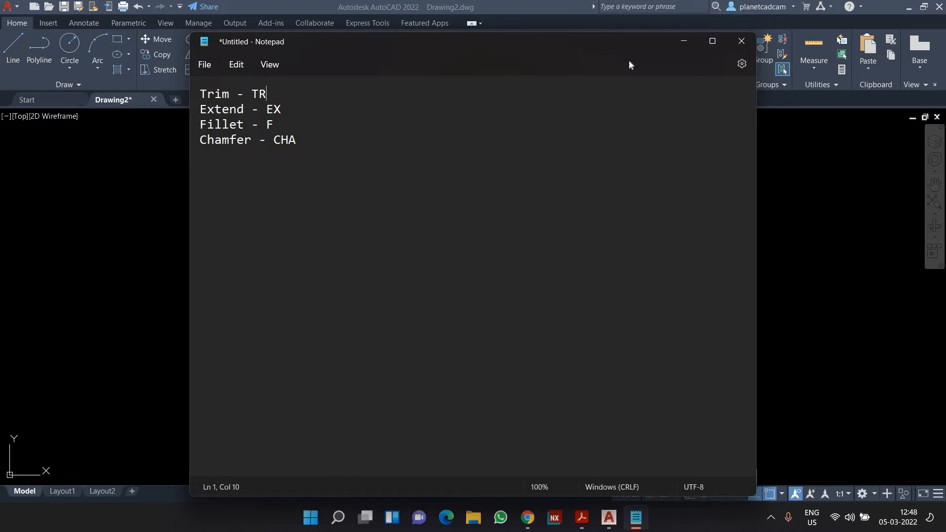
left_click(674, 45)
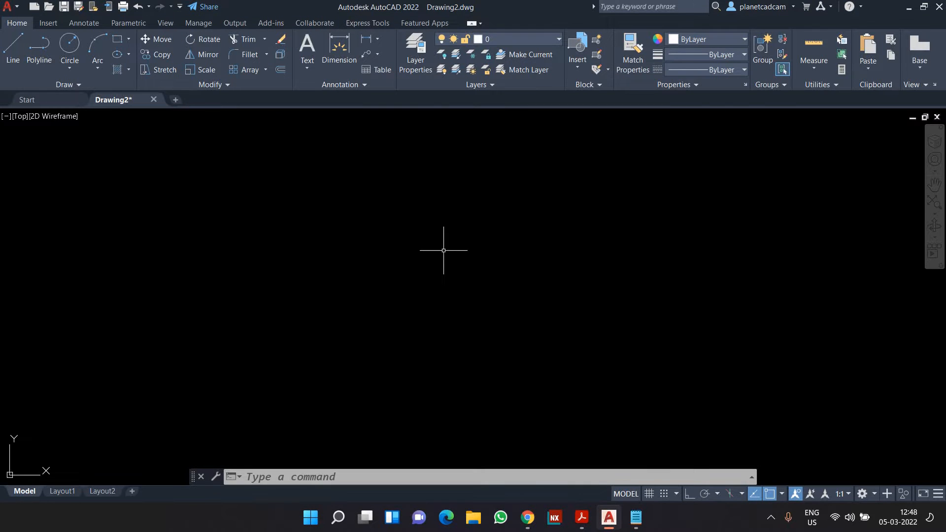
- Draw a circle with a radius of about 41.8 units in the empty drawing
type("c")
key("Return")
left_click(425, 304)
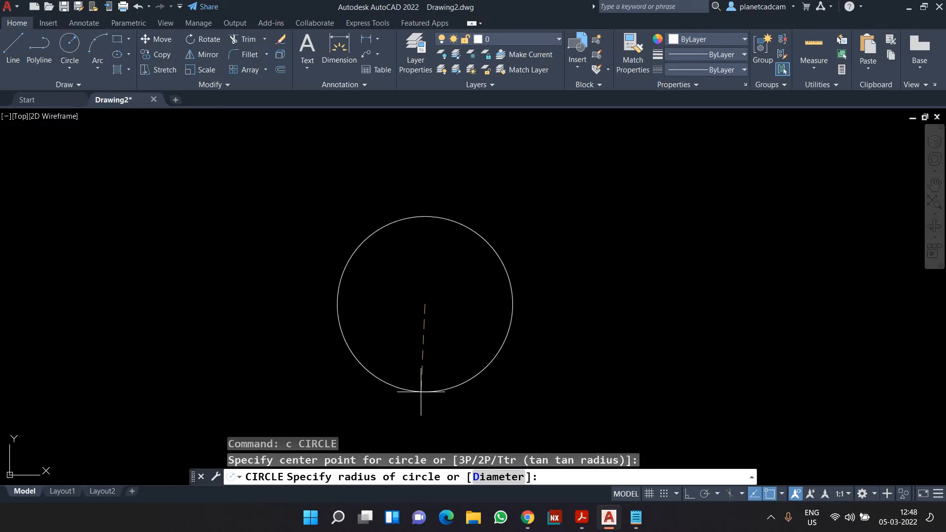
left_click(421, 392)
key("Return")
type("center point")
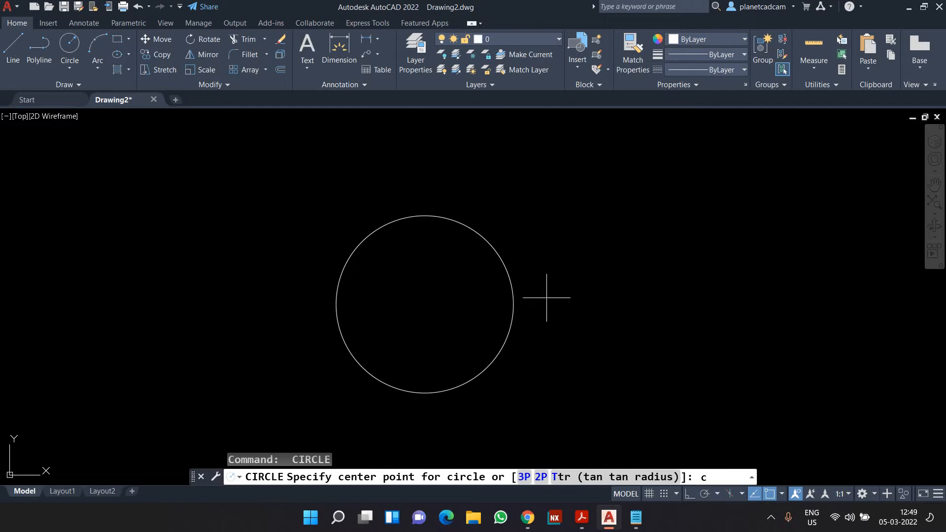
key("Escape")
- Draw two more circles overlapping the first, one of radius about 36 to its right and a larger one above both
type("c")
key("Return")
left_click(547, 277)
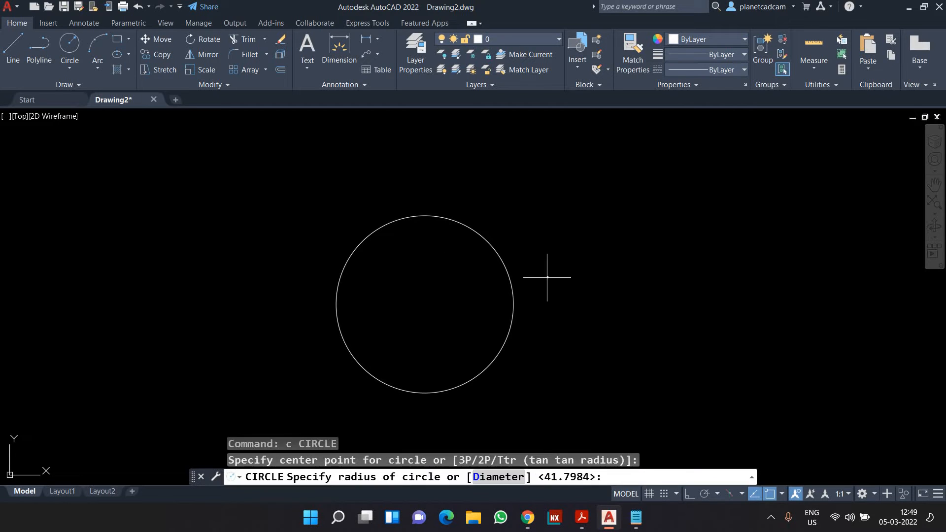
left_click(571, 349)
key("Return")
left_click(463, 180)
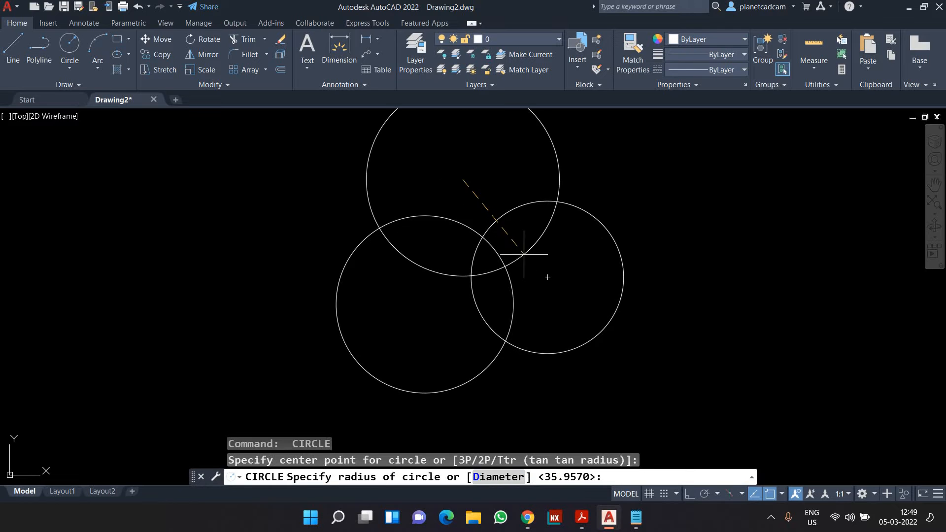
left_click(524, 255)
mouse_move(501, 262)
middle_mouse_down()
mouse_move(543, 321)
mouse_move(555, 297)
middle_mouse_up()
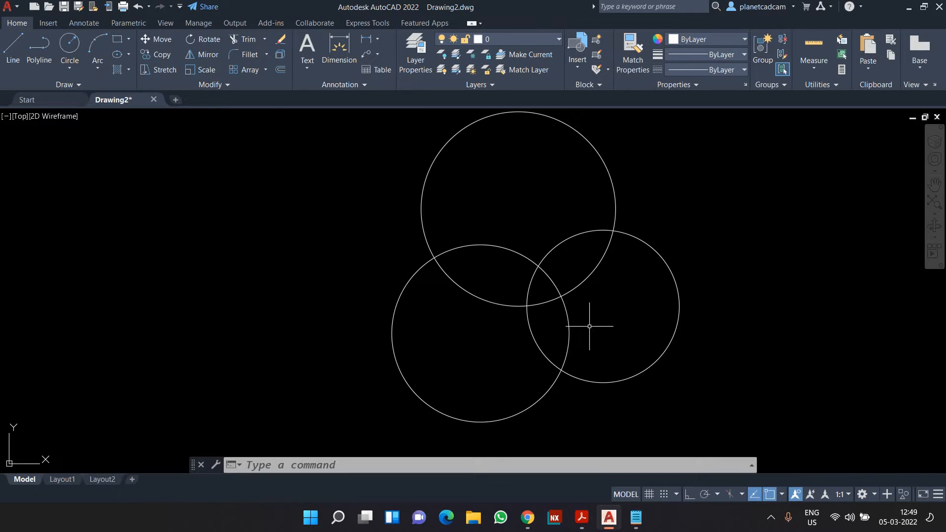
- Trim all the inner arcs of the three overlapping circles, keeping only the three-lobed outer outline
type("tr")
key("Return")
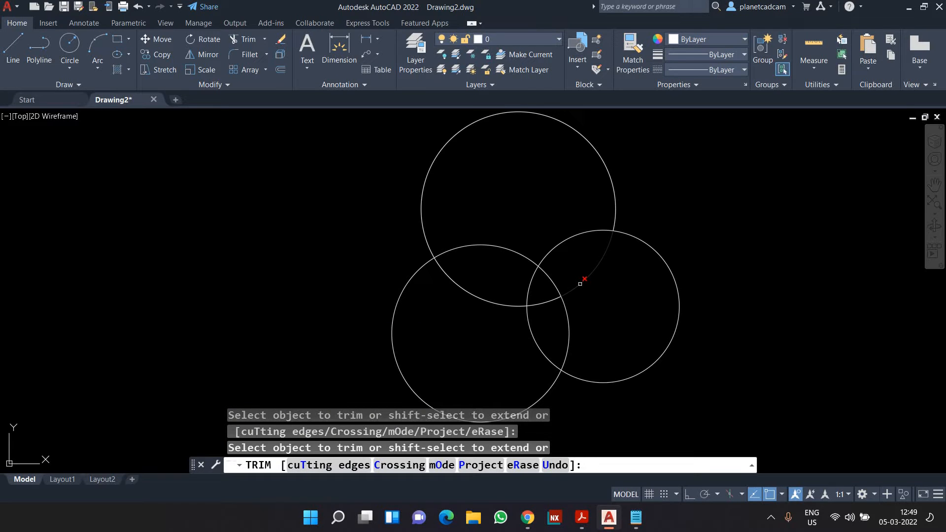
left_click(582, 279)
left_click(574, 239)
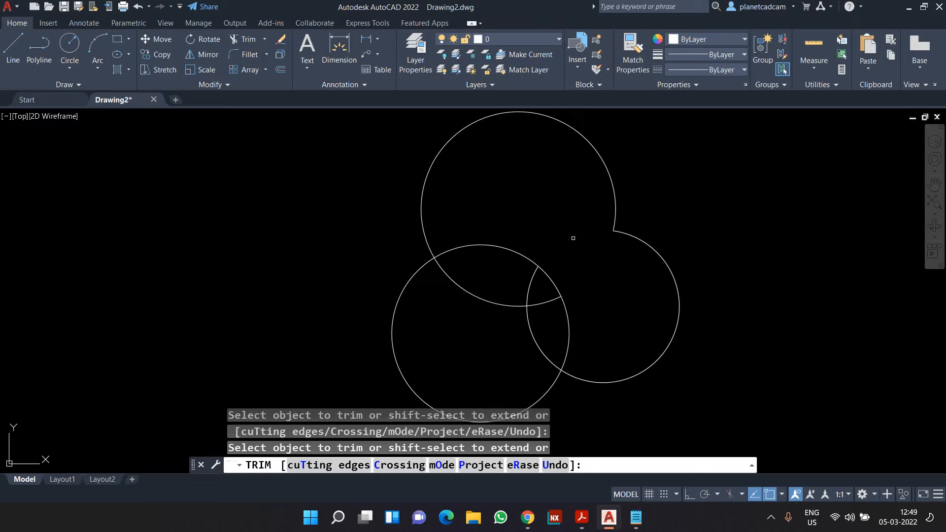
left_click(507, 248)
left_click(559, 291)
left_click(564, 300)
left_click(555, 297)
left_click(526, 290)
left_click(518, 305)
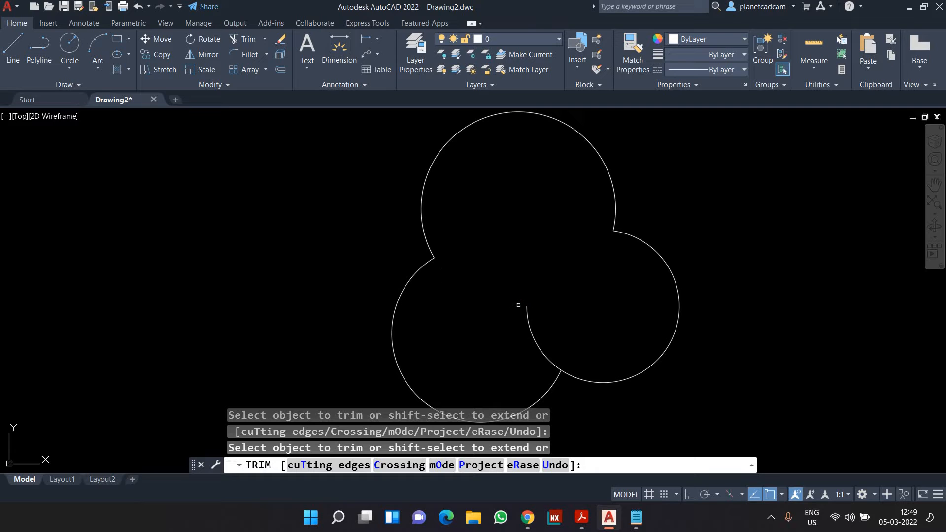
left_click(527, 318)
scroll(482, 308, "down", 2)
middle_click_drag(482, 307, 448, 306)
key("Escape")
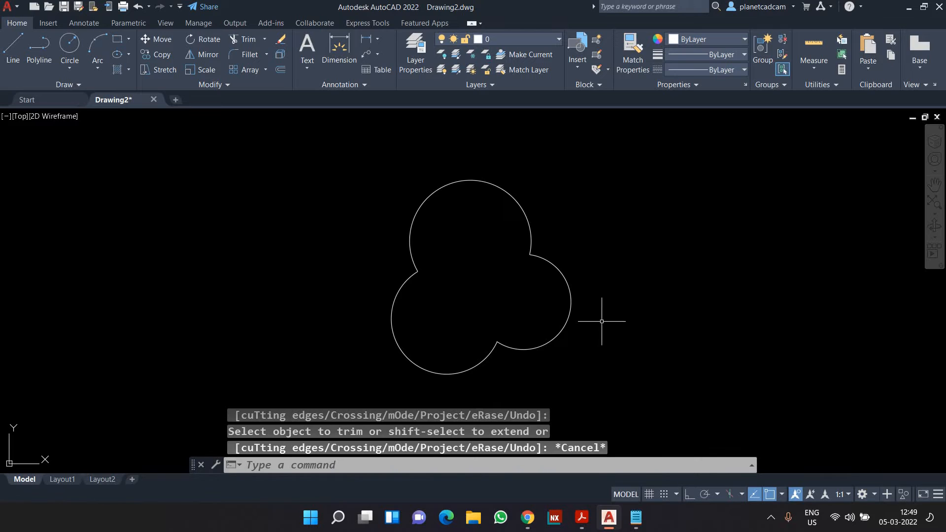
- Draw three connected line segments right of the lobed outline, forming a triangle whose last segment crosses the horizontal first one
middle_click_drag(591, 321, 482, 313)
type("l")
key("Return")
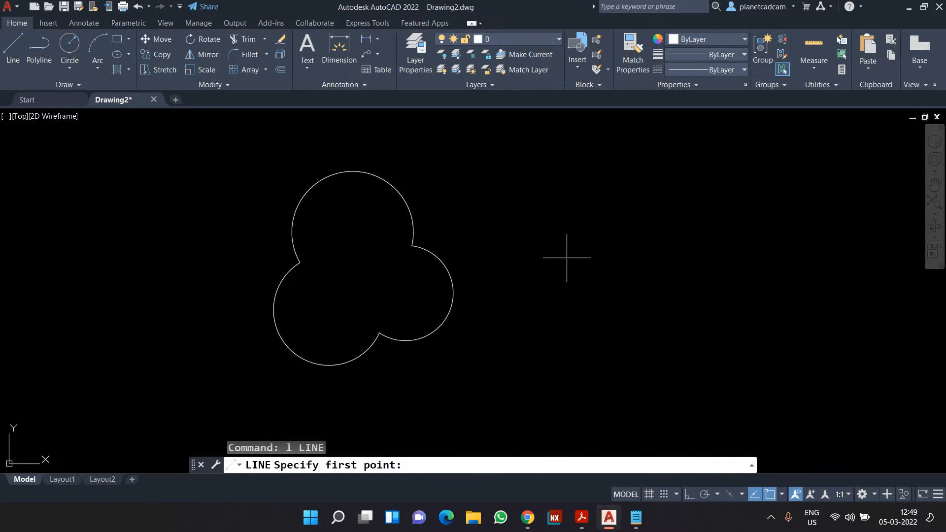
left_click(567, 257)
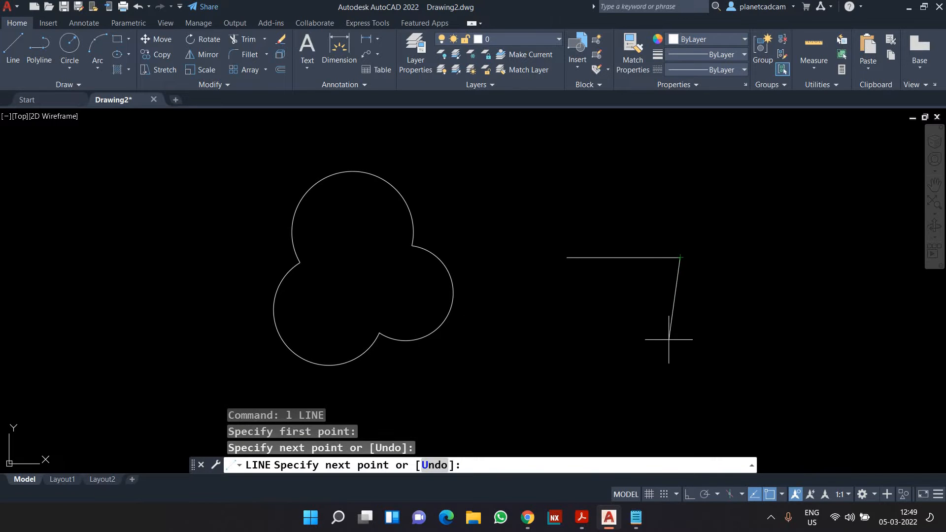
left_click(648, 342)
left_click(581, 232)
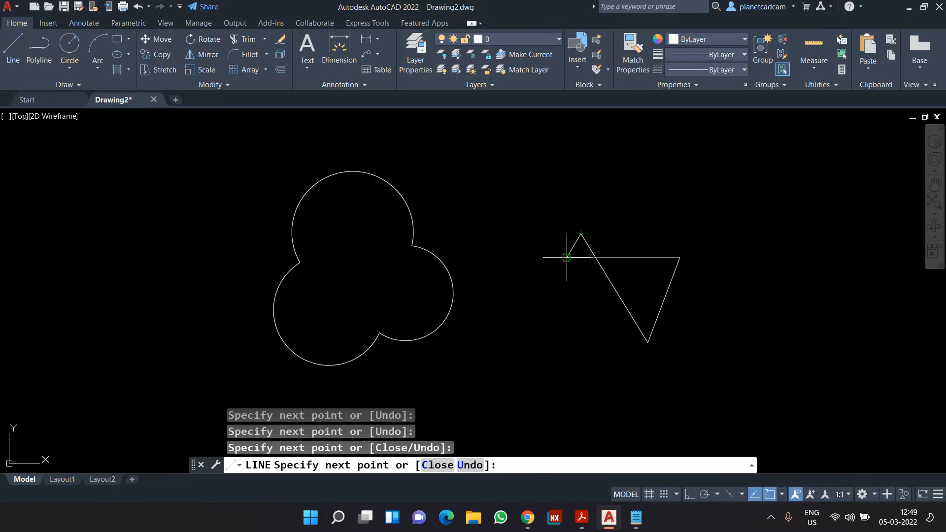
key("Escape")
- Draw a narrow upright rectangle that crosses the triangle from above its horizontal line to below its lowest corner
type("rec")
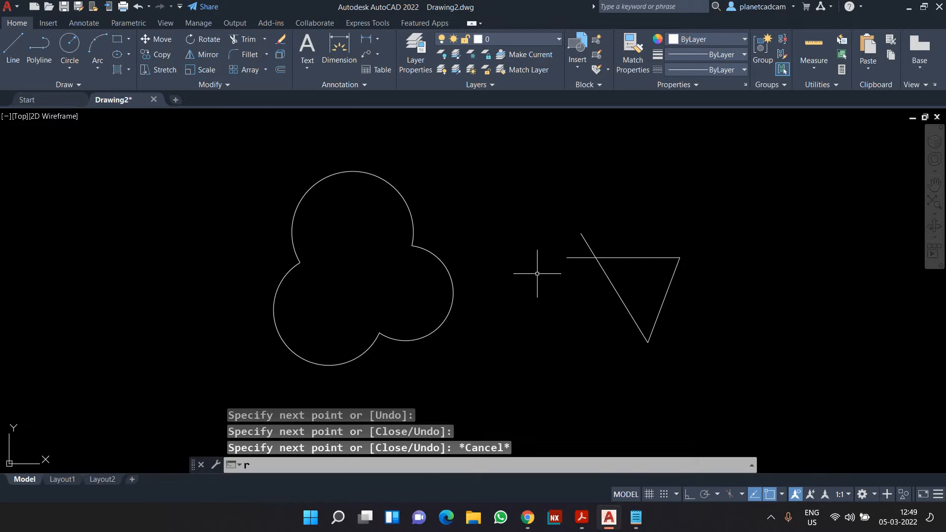
key("Return")
left_click(618, 235)
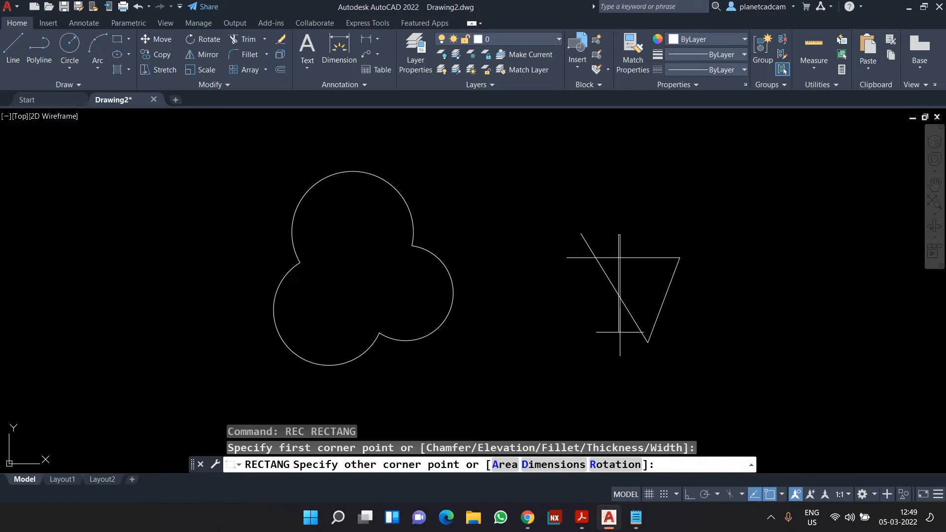
left_click(634, 366)
scroll(663, 339, "up", 2)
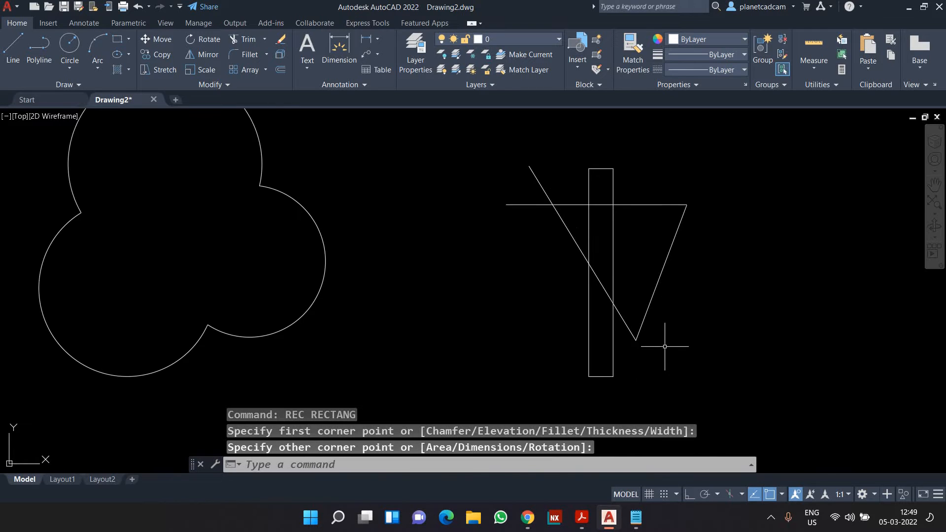
- Trim the overhanging line ends at the triangle's corner and the segments where the rectangle and triangle overlap, leaving one outer outline
type("tr")
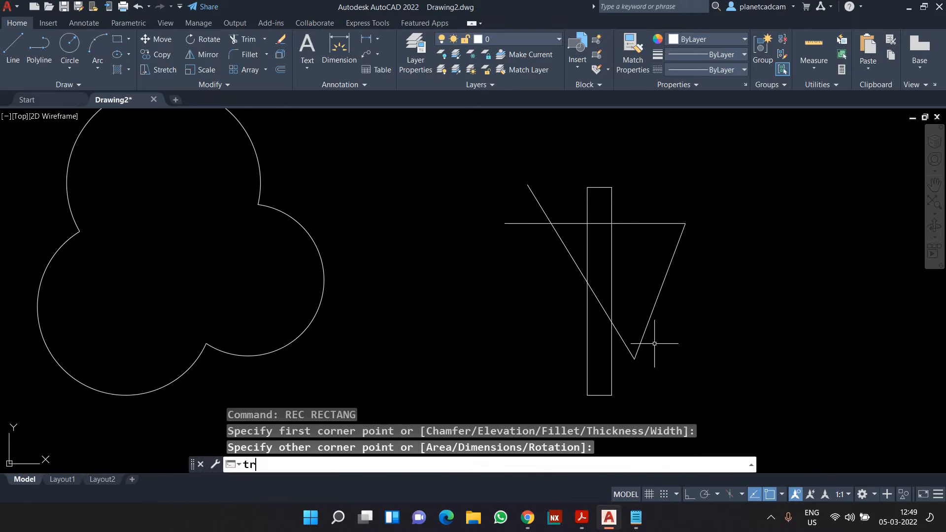
key("Return")
left_click(537, 205)
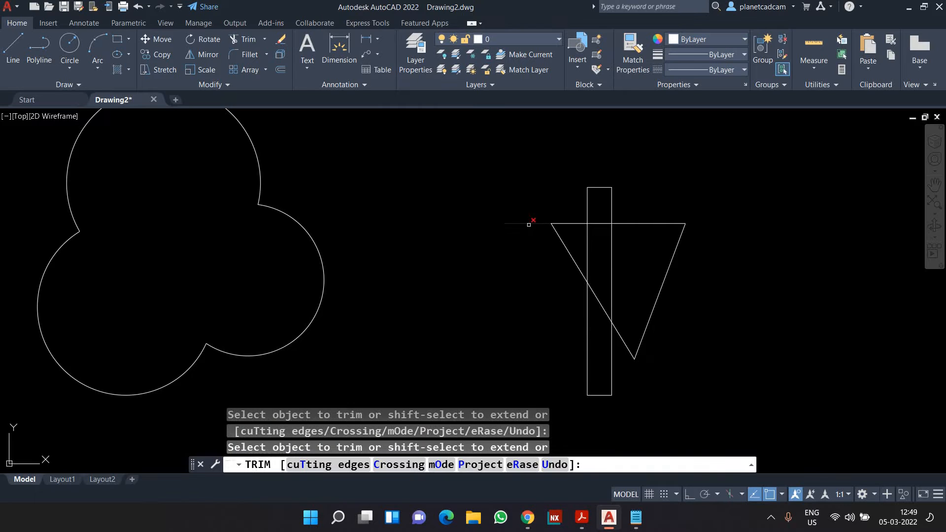
left_click(534, 223)
left_click_drag(574, 238, 615, 254)
mouse_move(600, 210)
left_mouse_down()
mouse_move(602, 306)
mouse_move(627, 294)
left_mouse_up()
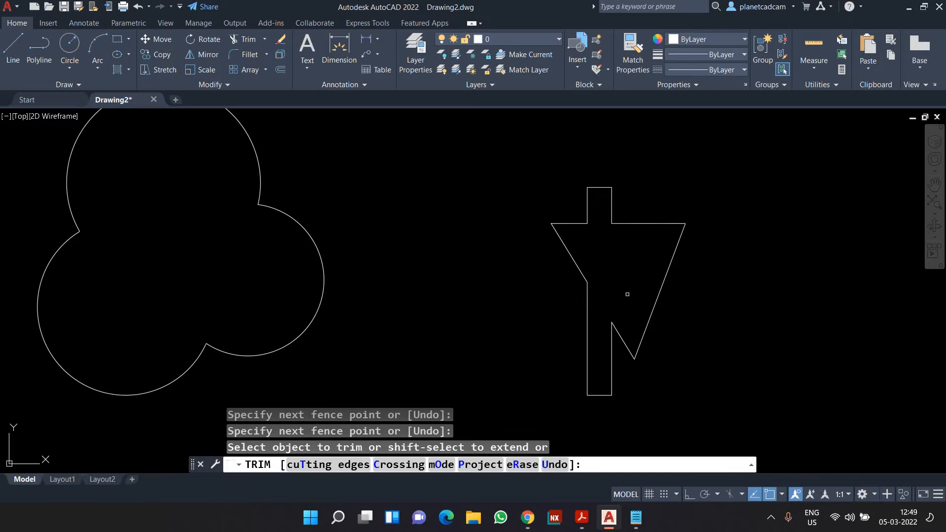
key("Escape")
scroll(626, 286, "down", 2)
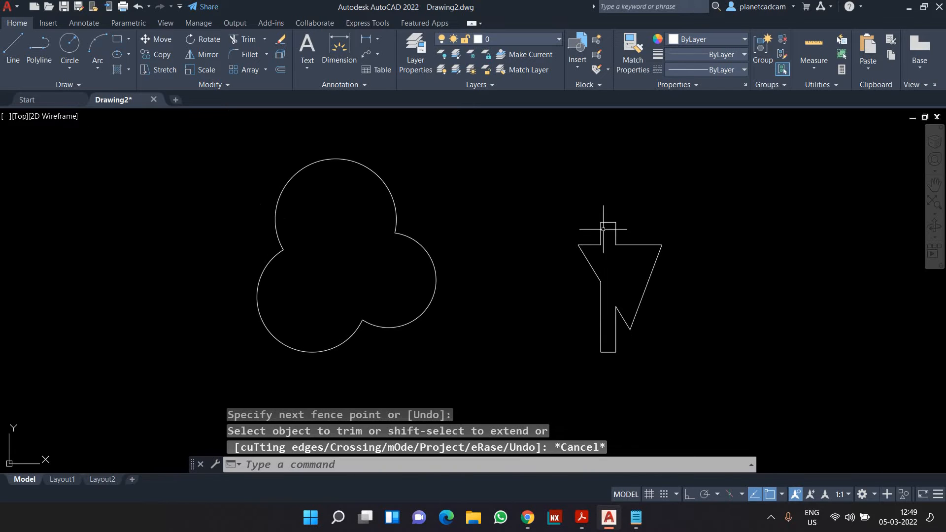
- Erase the whole combined triangle and rectangle outline
left_click(549, 194)
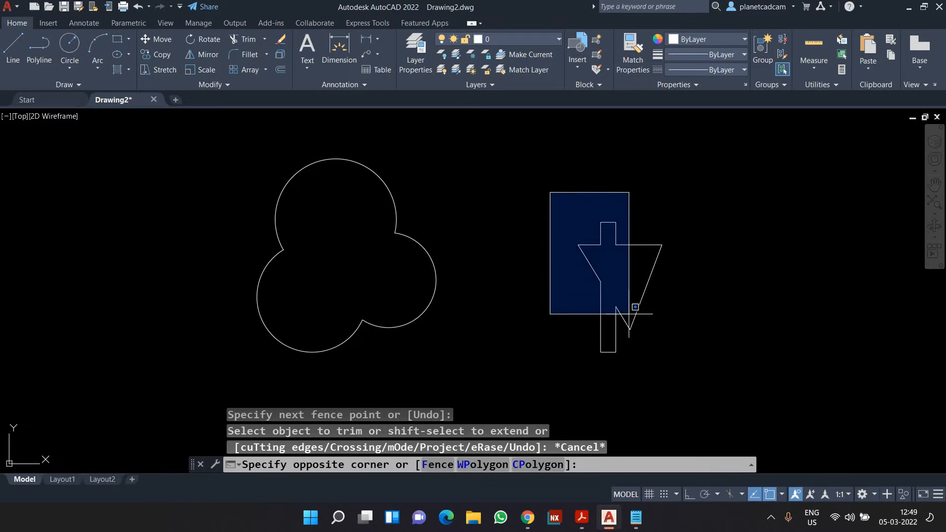
left_click(678, 377)
key("Delete")
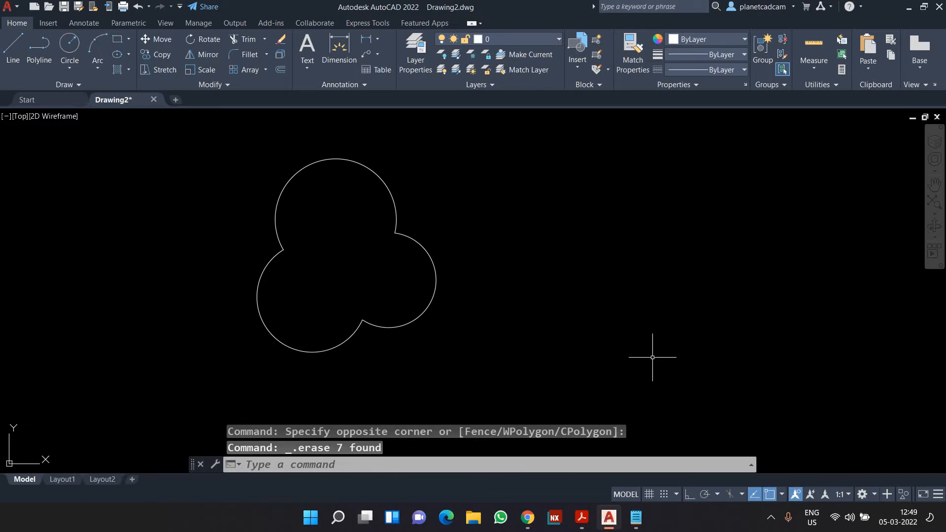
- Draw a horizontal rectangle 100 long and 30 wide in the empty space right of the lobed outline
middle_click_drag(629, 296, 510, 301)
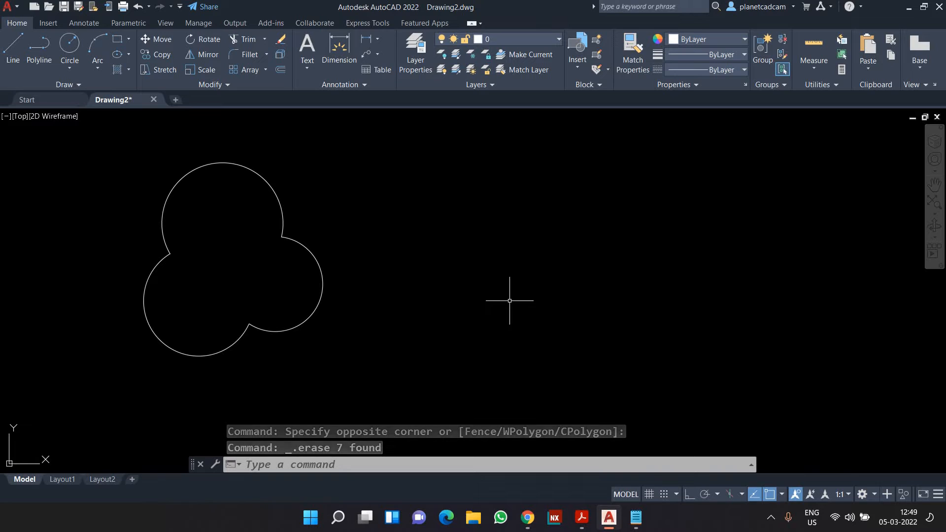
type("rec")
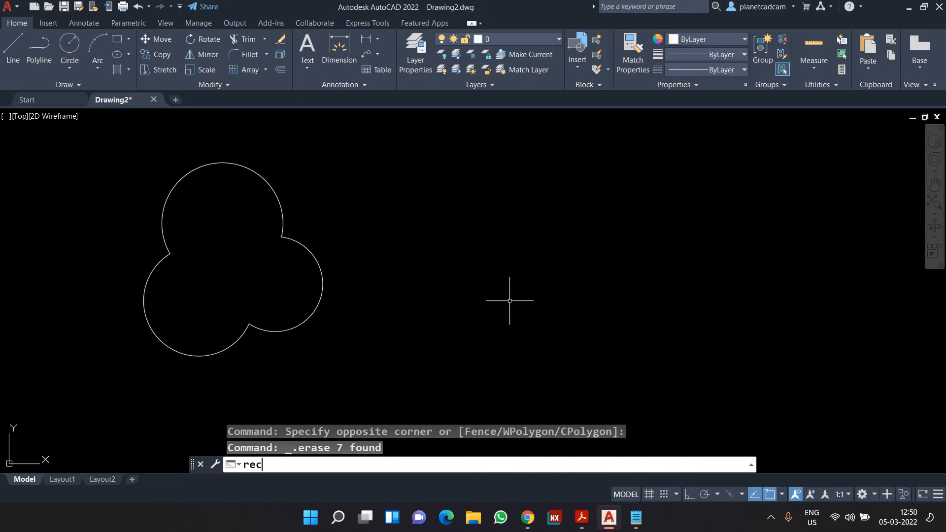
key("Return")
left_click(492, 294)
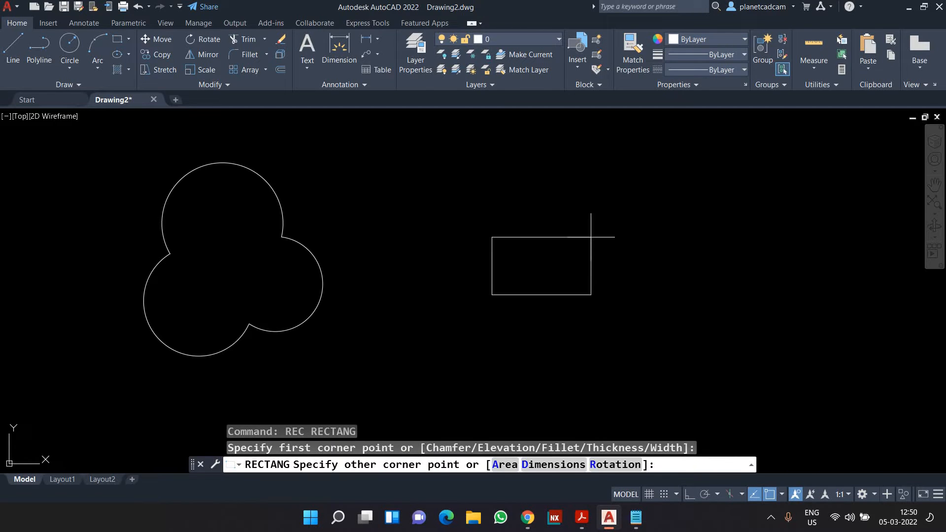
type("d")
key("Return")
type("100")
key("Return")
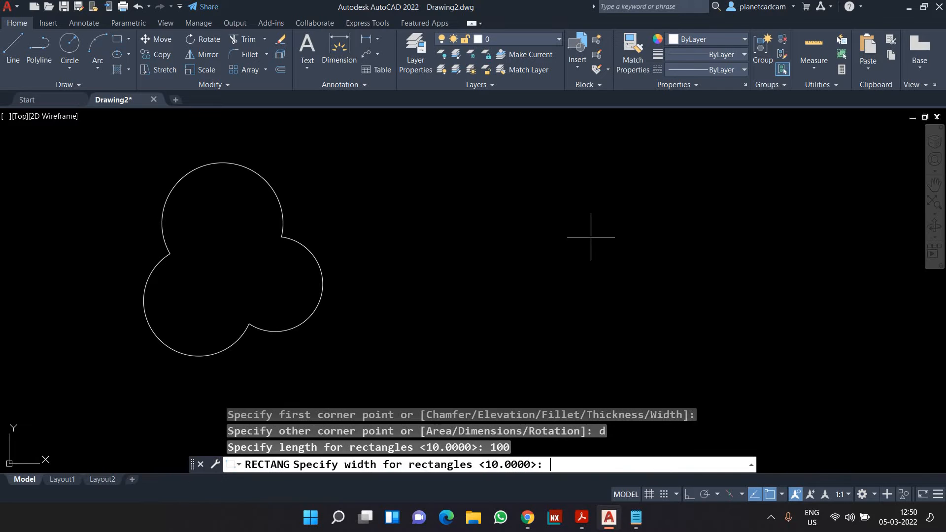
type("30")
key("Return")
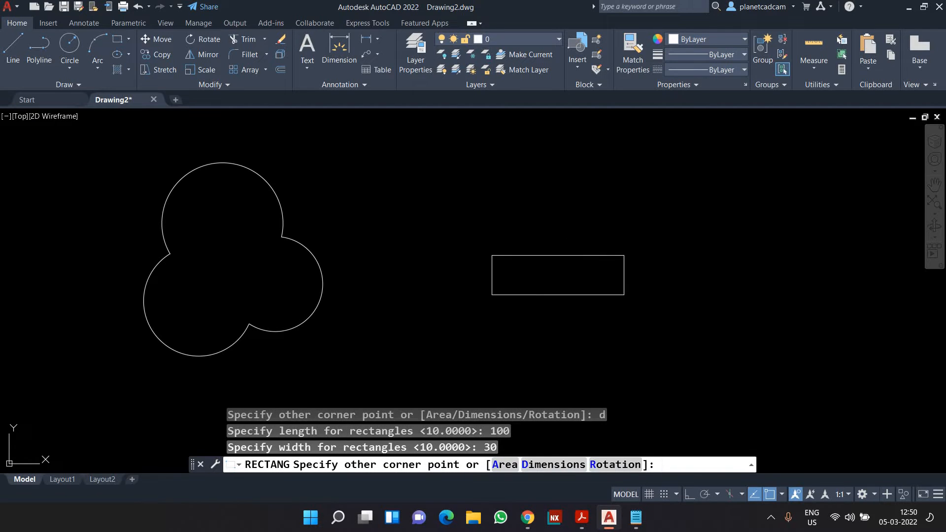
scroll(573, 250, "up", 2)
left_click(572, 242)
- Rotate a copy of the rectangle by 90 degrees about its centre, keeping the original, to form a cross
type("ro")
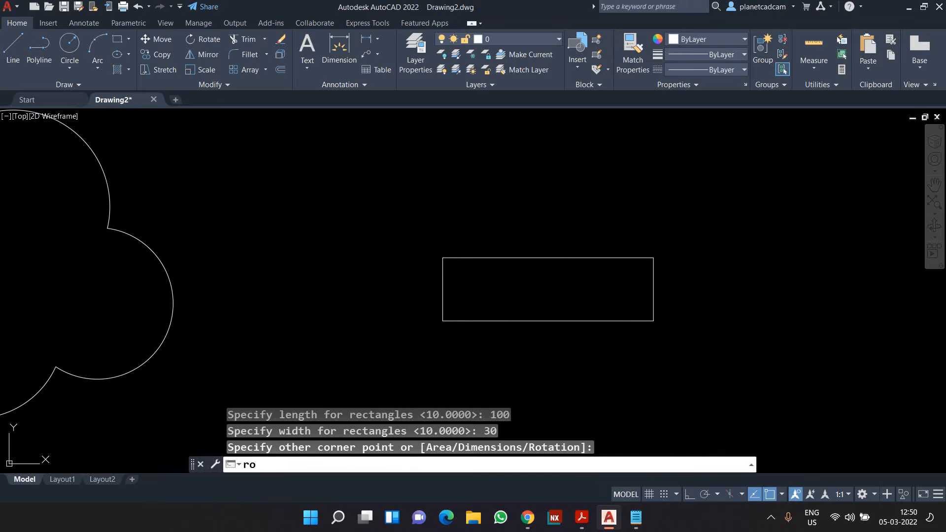
key("Return")
left_click(587, 268)
left_click(576, 245)
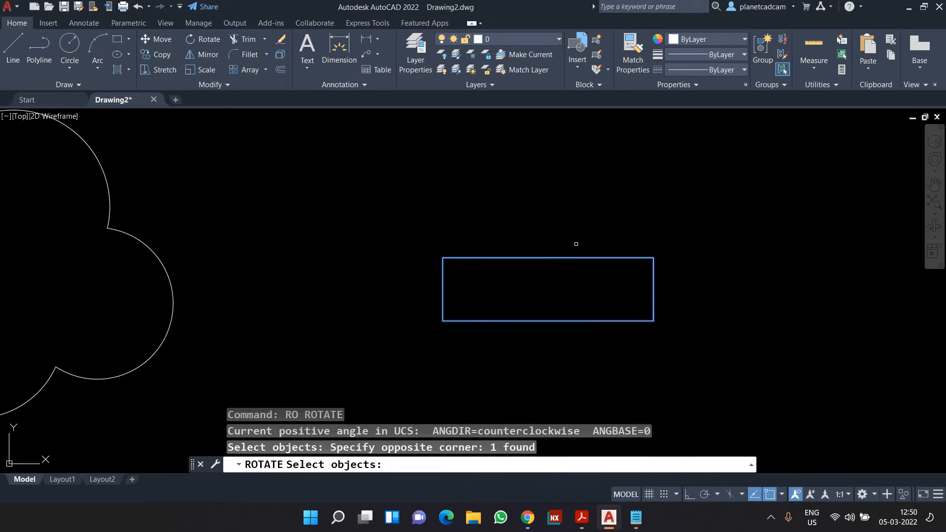
key("Return")
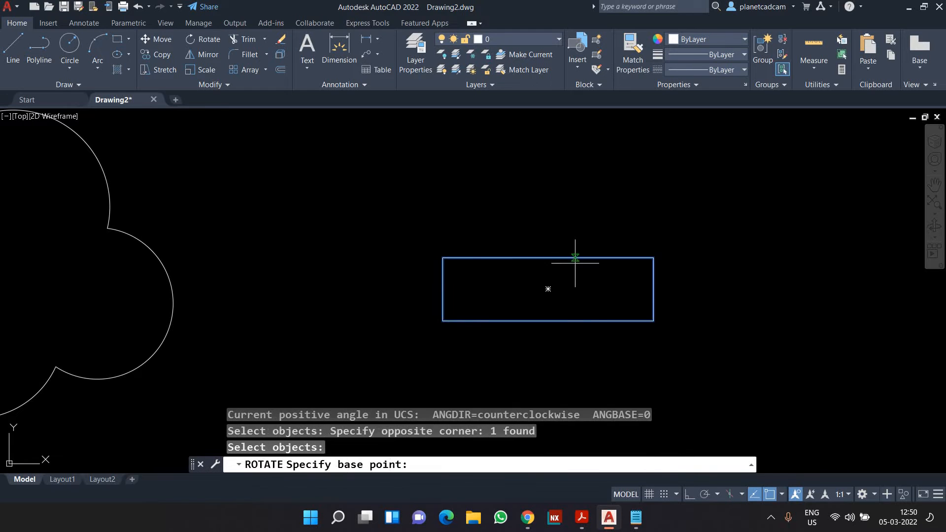
left_click(548, 289)
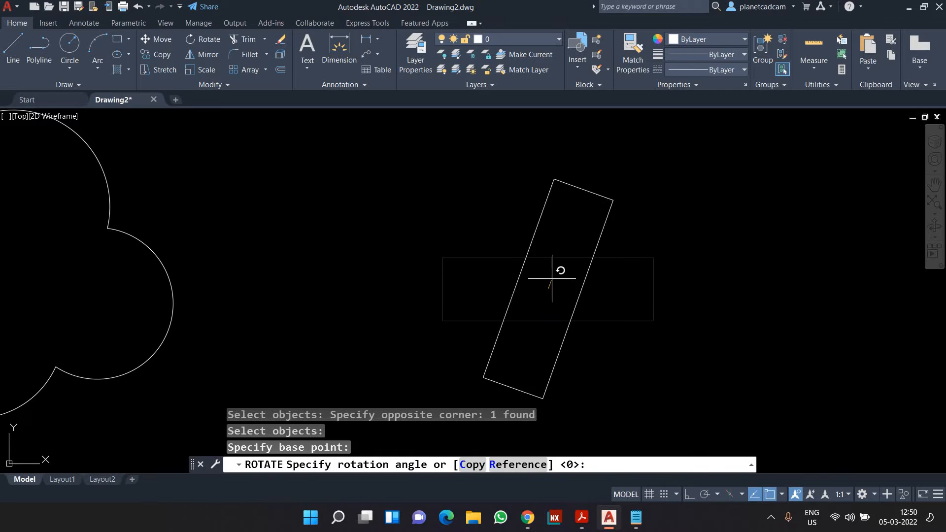
left_click(473, 465)
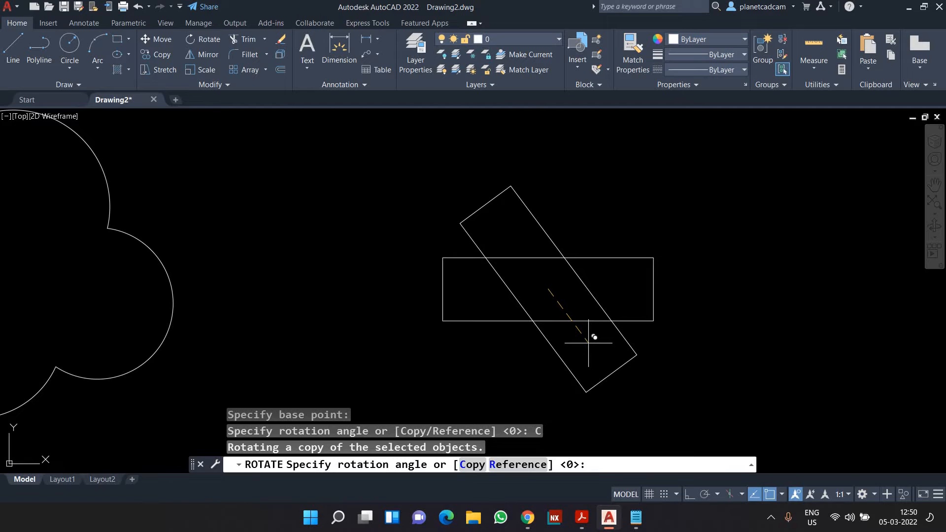
type("90")
key("Return")
- Trim the four inner segments where the two rectangles overlap, leaving a plus-shaped outline
type("tr")
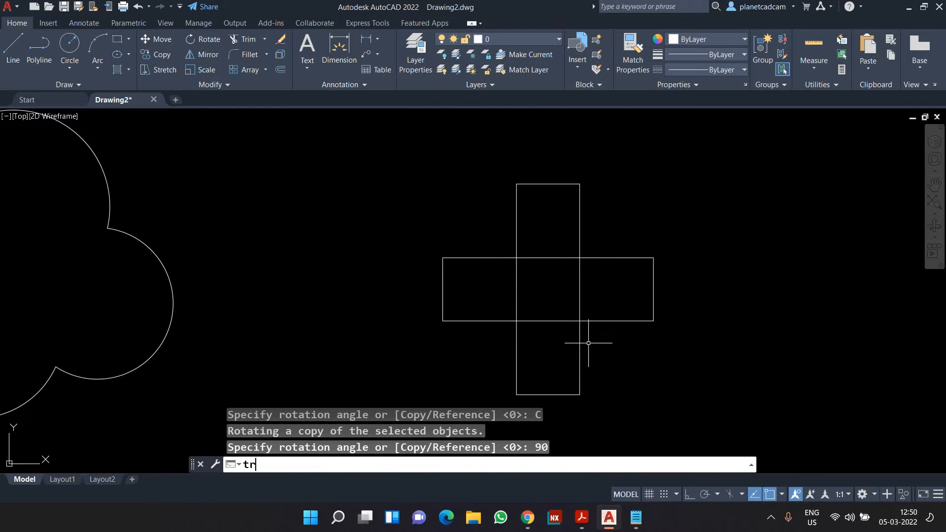
key("Return")
left_click(542, 239)
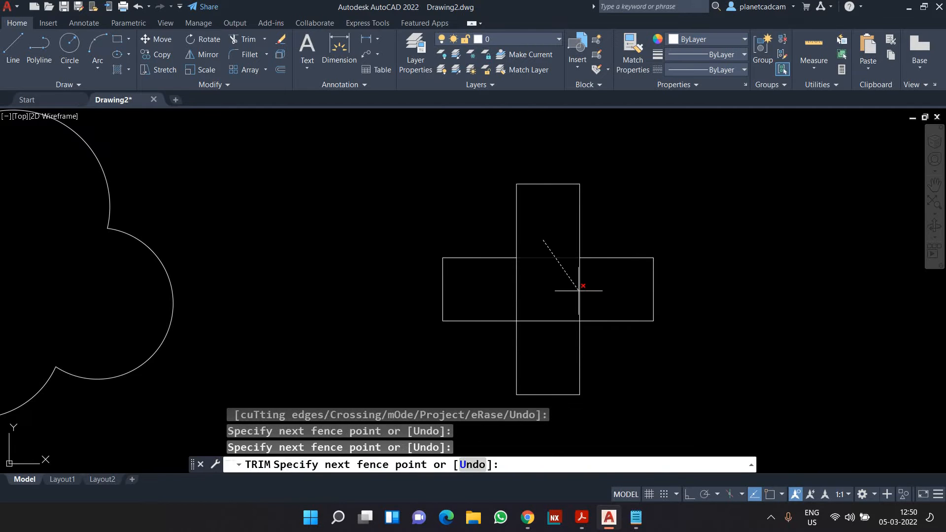
left_click(579, 290)
left_click(596, 289)
left_click(547, 320)
key("Return")
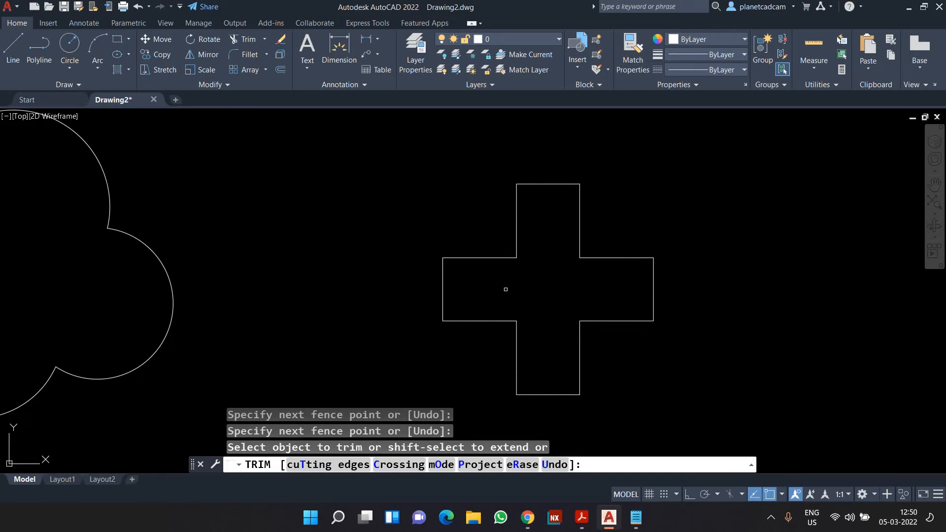
key("Escape")
- Erase the whole plus-shaped outline beside the lobed shape
scroll(503, 286, "down", 4)
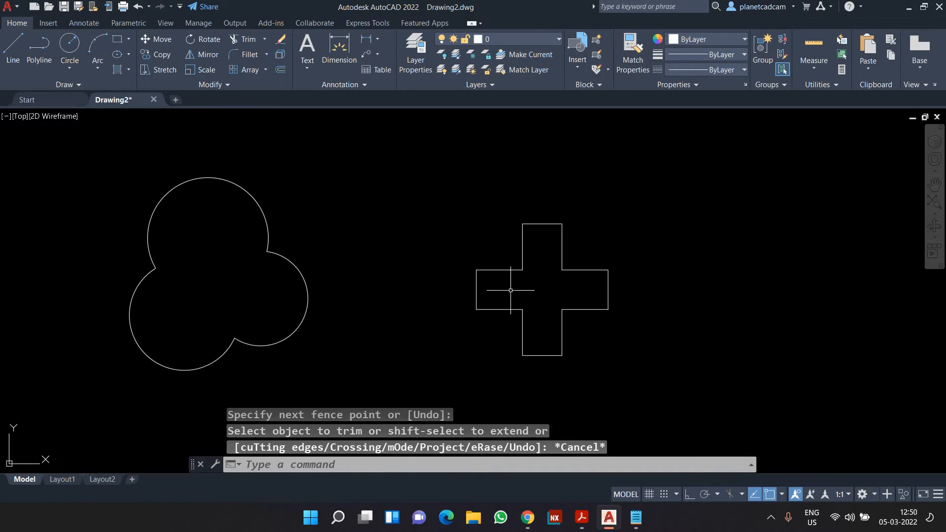
scroll(542, 291, "up", 4)
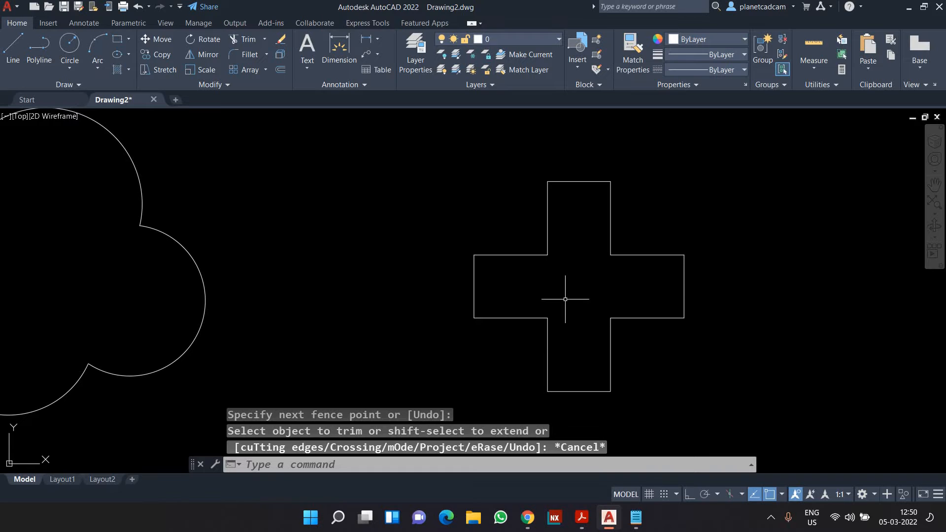
scroll(565, 300, "down", 3)
middle_click_drag(562, 281, 509, 268)
scroll(508, 269, "up", 4)
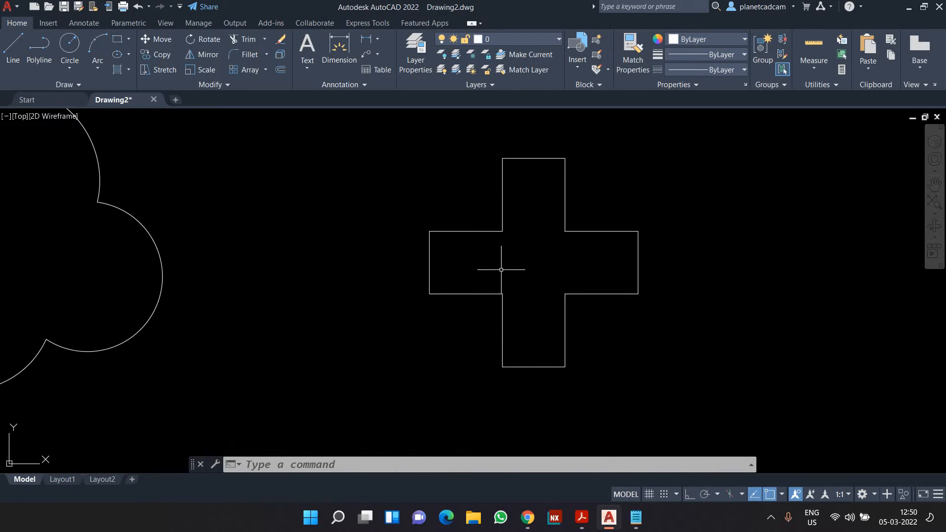
scroll(502, 270, "down", 3)
left_click(441, 193)
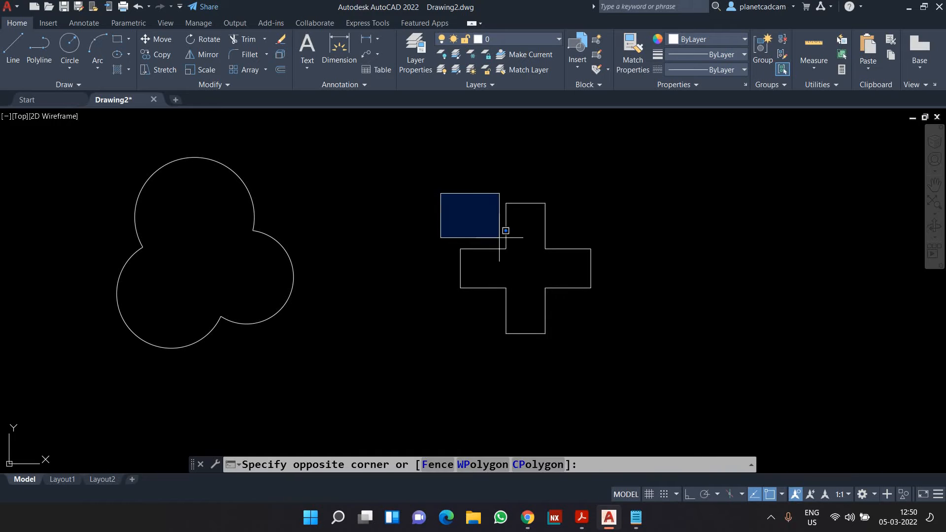
left_click(615, 366)
key("Delete")
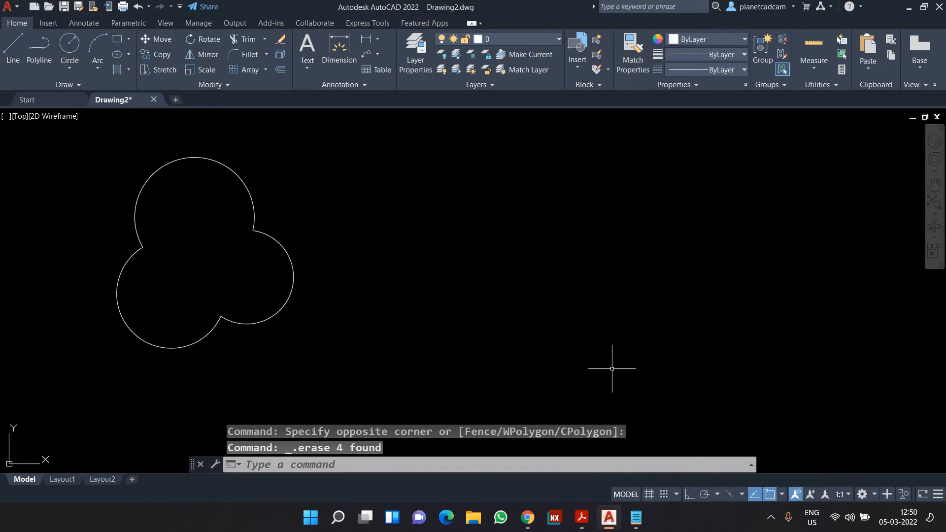
- Draw a small closed triangle from three line segments near the middle of the lobed outline
type("l")
key("Return")
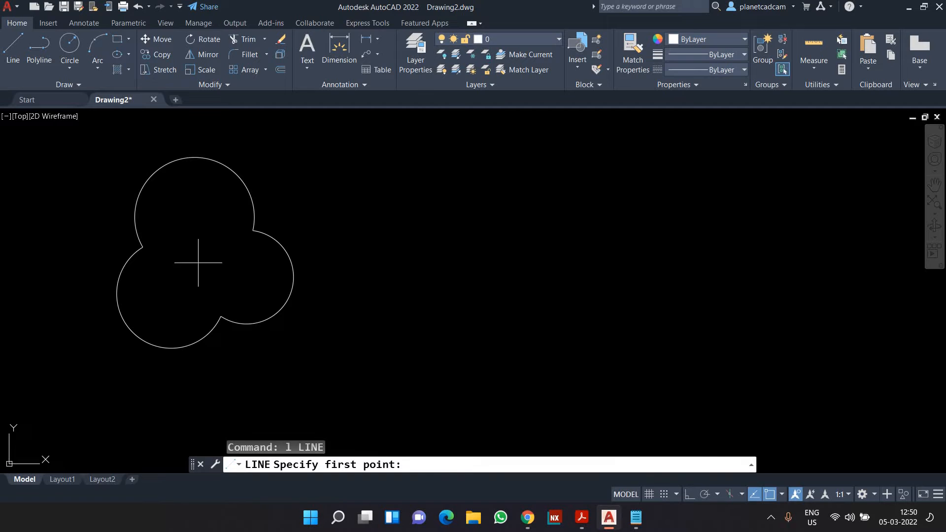
left_click(185, 237)
left_click(226, 257)
left_click(192, 291)
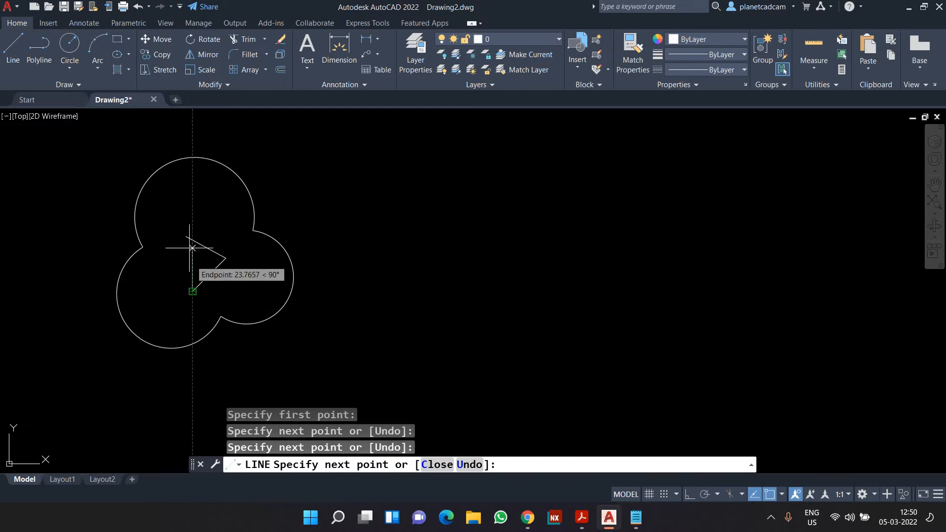
left_click(186, 237)
key("Escape")
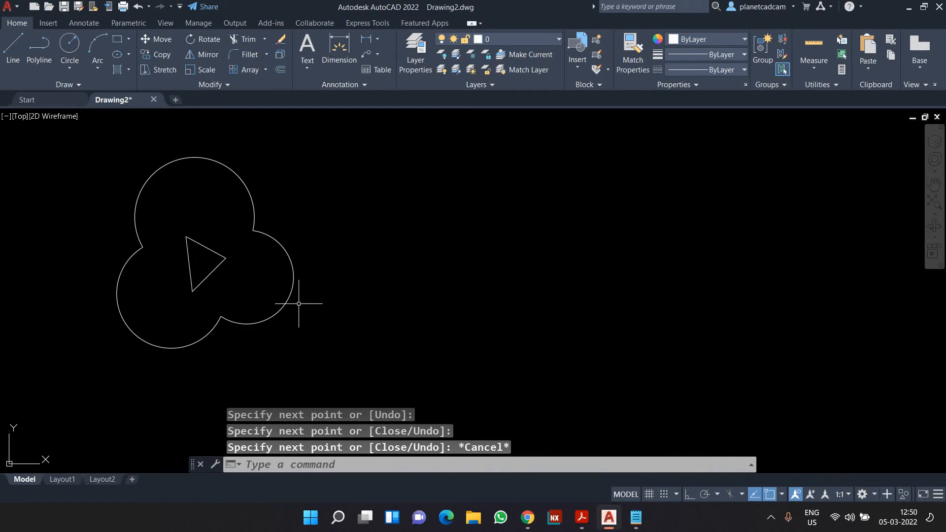
- Extend all three sides of the triangle at both ends until they meet the lobed outline
type("ex")
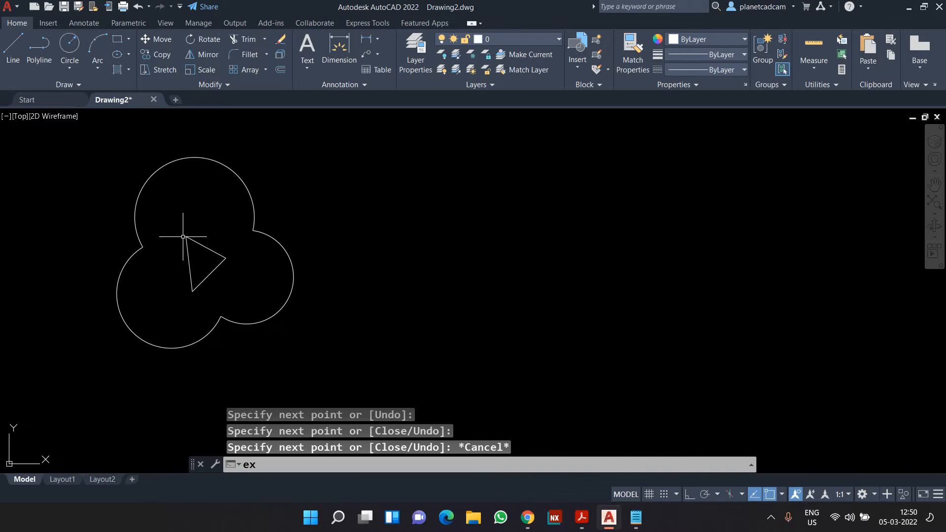
key("Return")
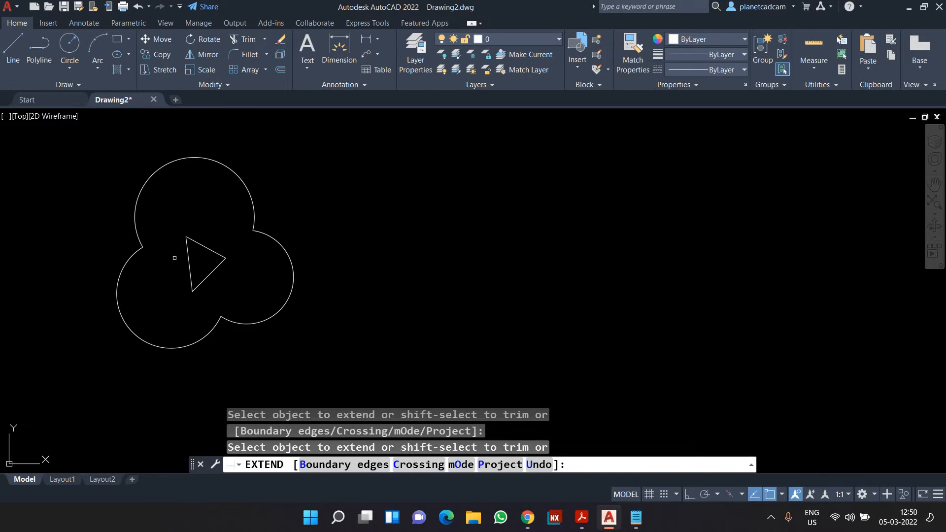
scroll(173, 259, "up", 2)
middle_click_drag(173, 260, 379, 280)
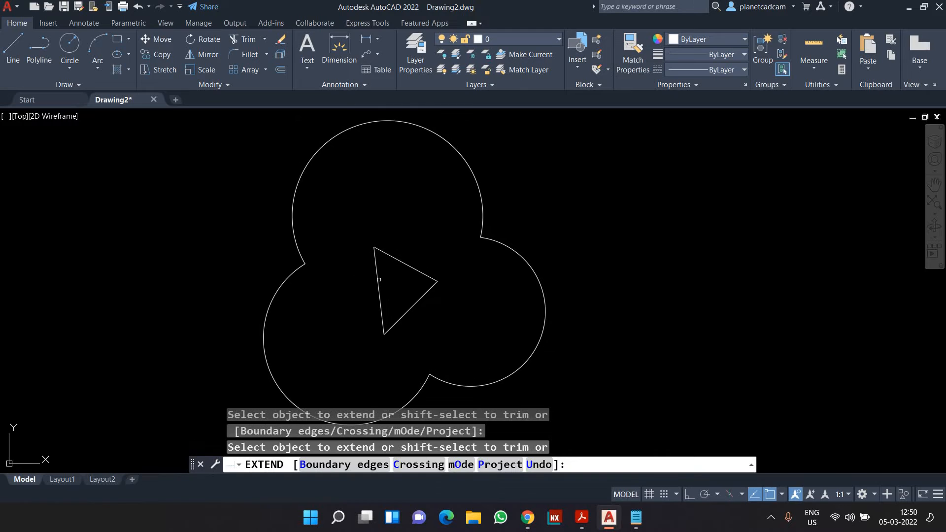
left_click(416, 270)
left_click(378, 252)
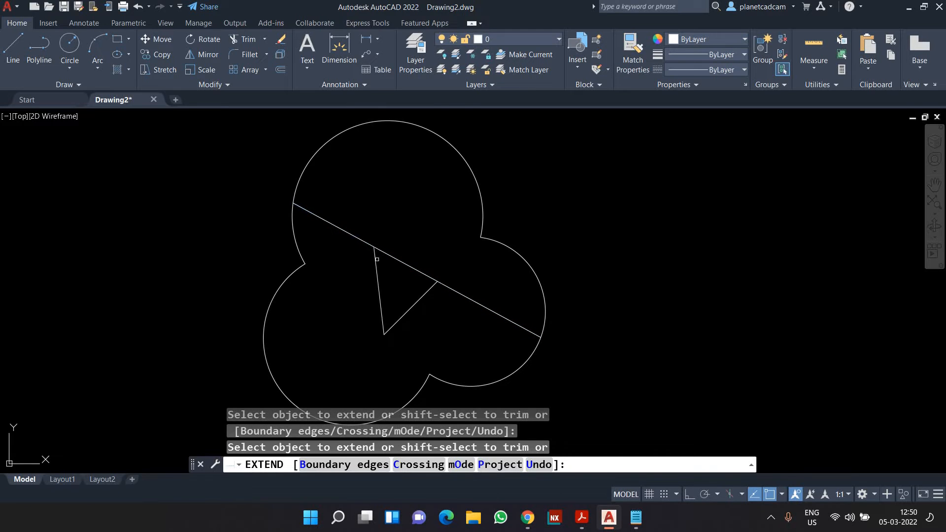
left_click(373, 263)
left_click(379, 302)
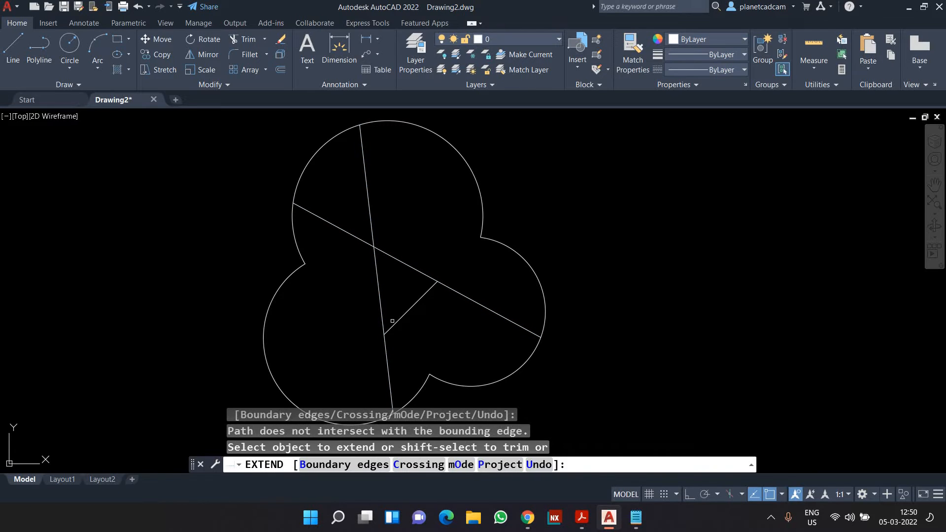
left_click(394, 324)
left_click(429, 290)
scroll(446, 287, "down", 2)
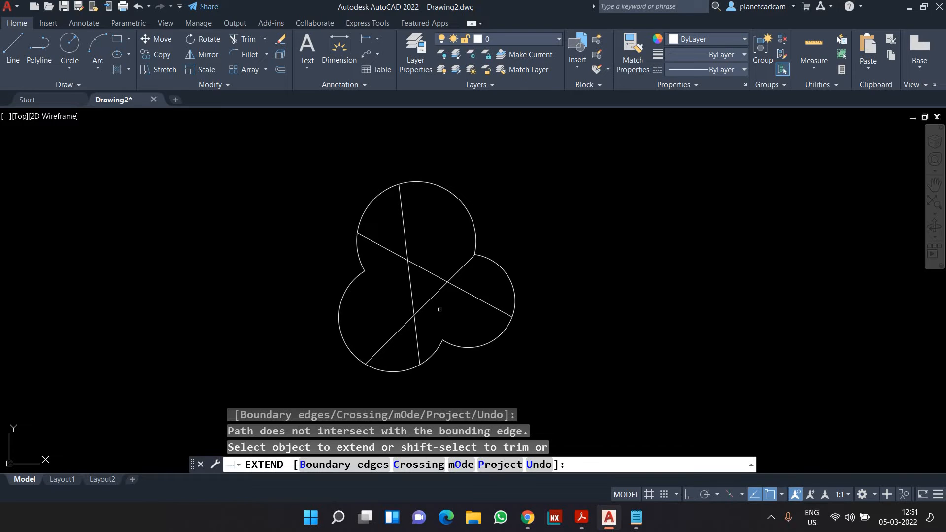
key("Escape")
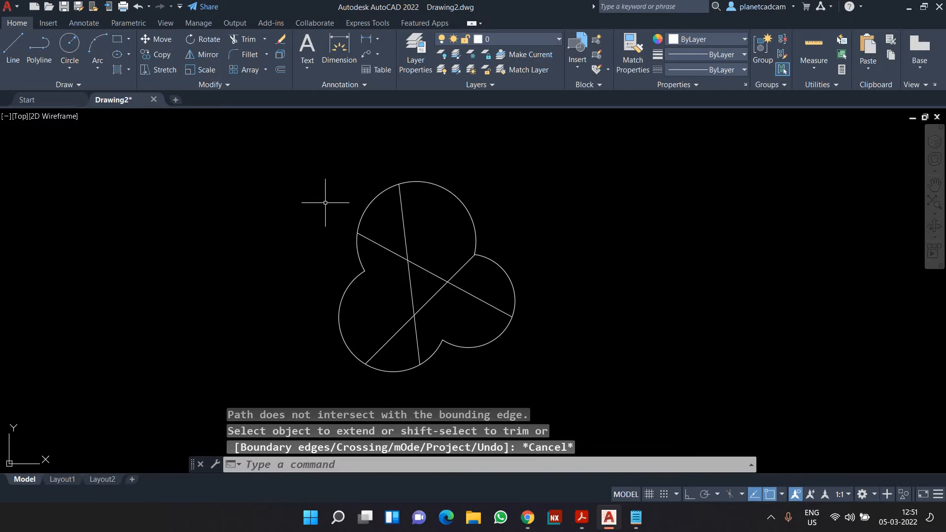
left_click(302, 172)
left_click(538, 379)
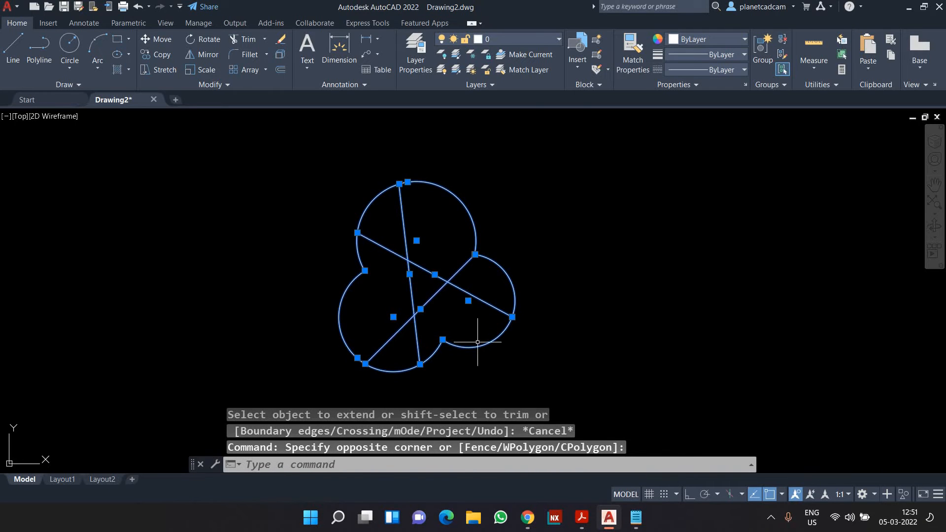
key("Escape")
- Erase the three extended lines inside the lobed shape, keeping its outer arcs
left_click(472, 327)
left_click(400, 265)
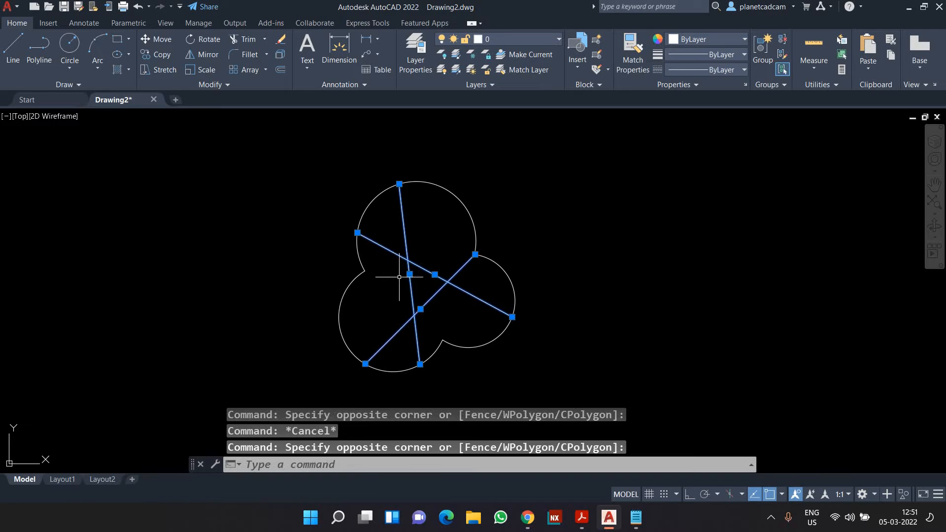
key("Delete")
- Draw a rectangle 100 long and 50 wide in the empty space beside the lobed shape
middle_click_drag(569, 356, 380, 349)
type("rec")
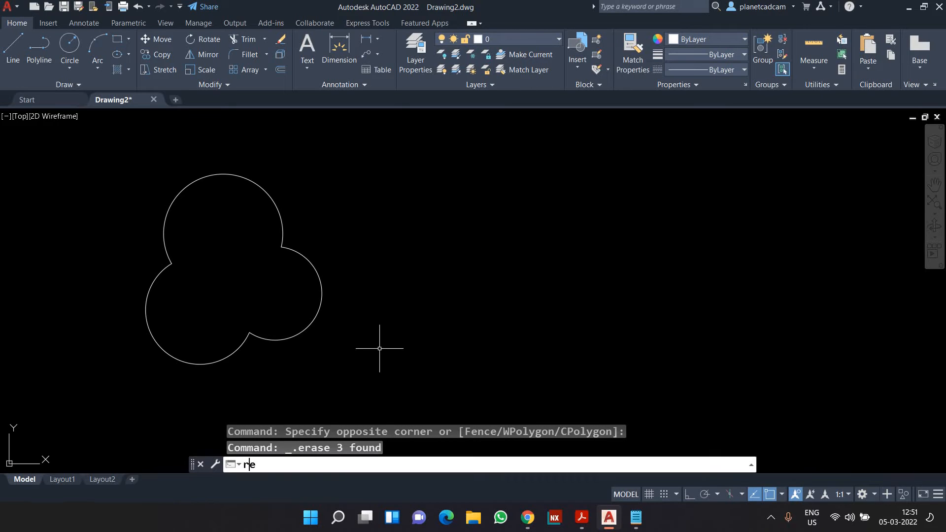
key("Return")
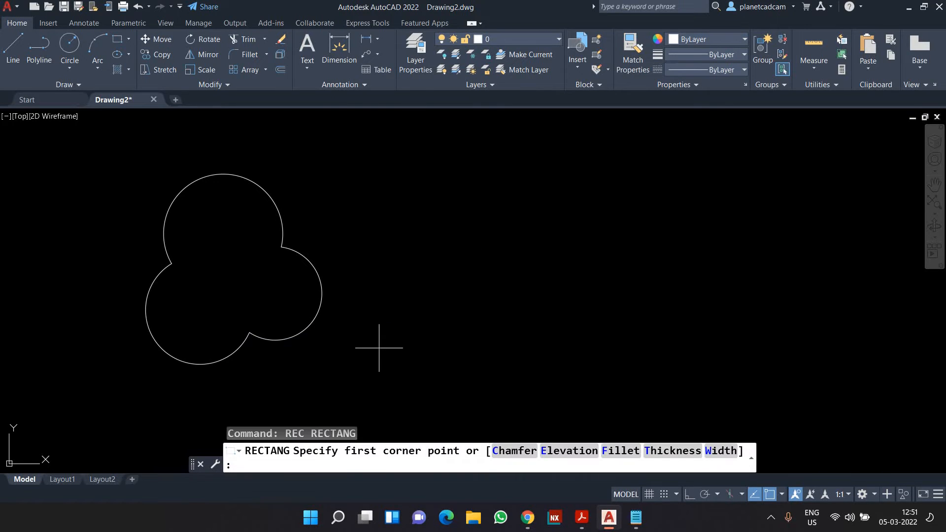
left_click(467, 335)
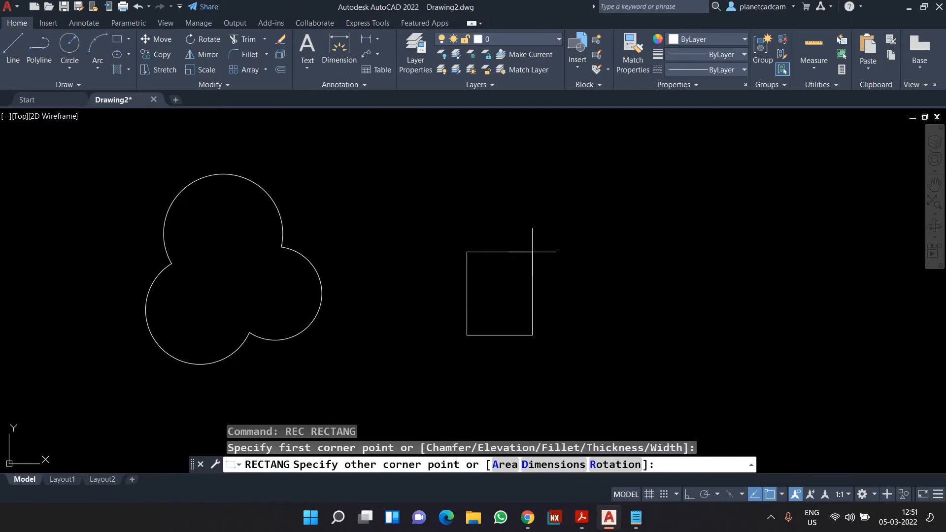
key("Return")
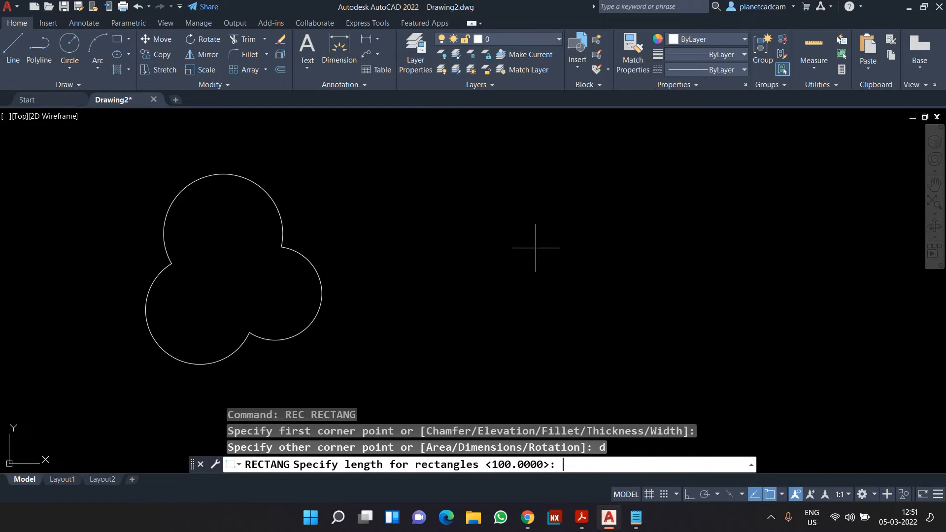
type("100")
key("Return")
type("50")
key("Return")
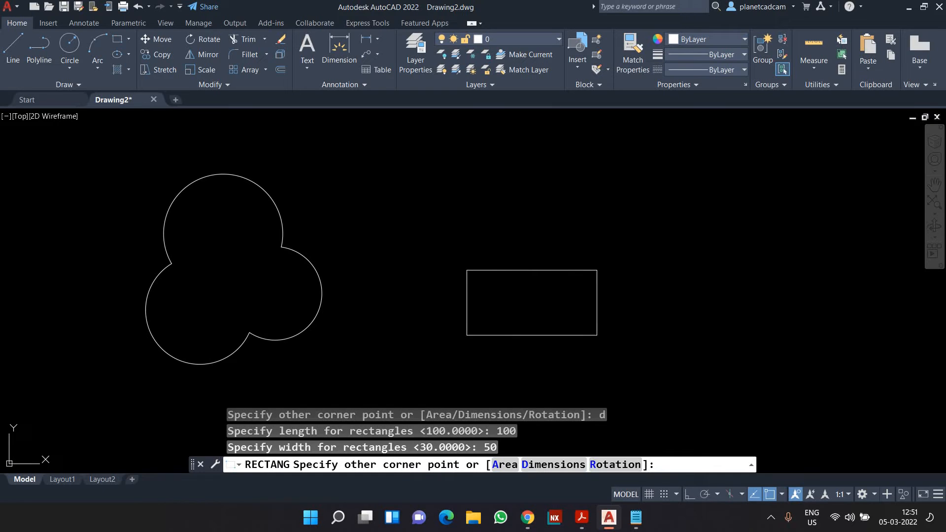
left_click(545, 258)
scroll(545, 290, "up", 2)
middle_click_drag(545, 289, 555, 258)
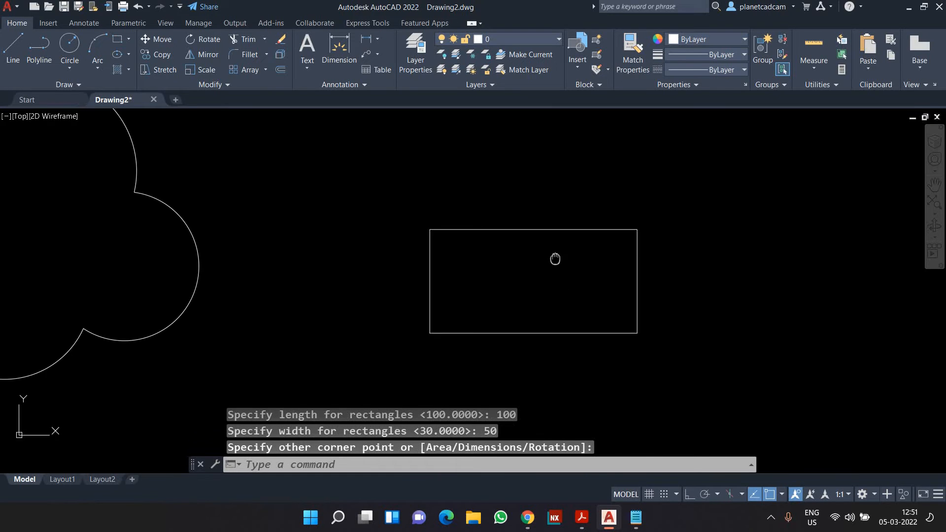
scroll(556, 258, "up", 2)
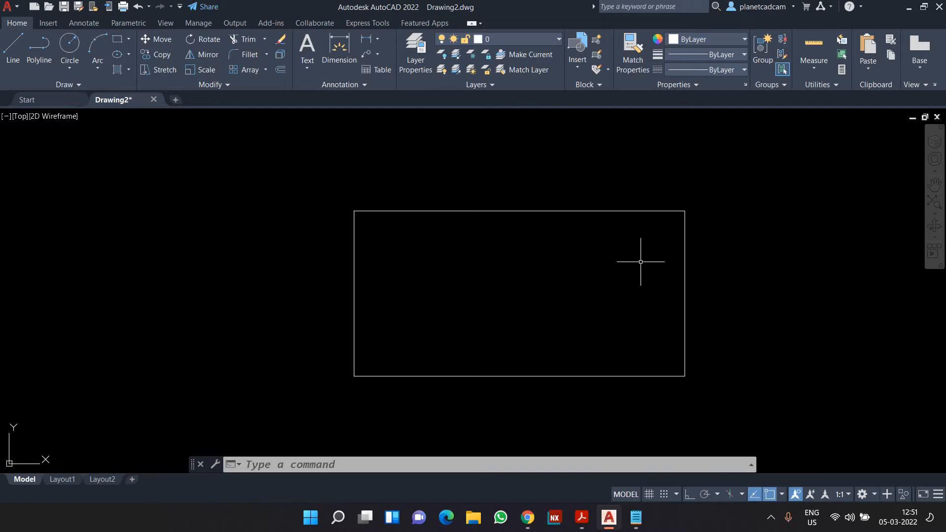
type("f")
key("Return")
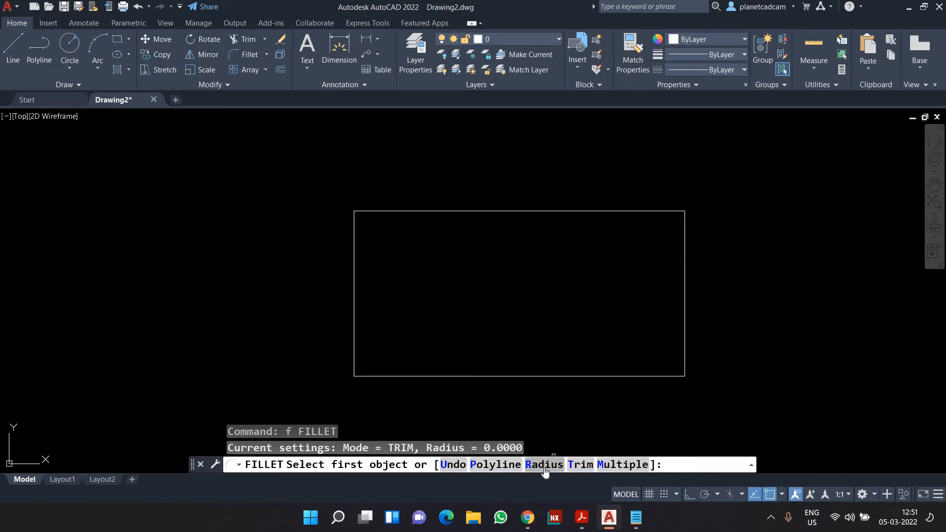
key("Escape")
key("Escape")
key("Escape")
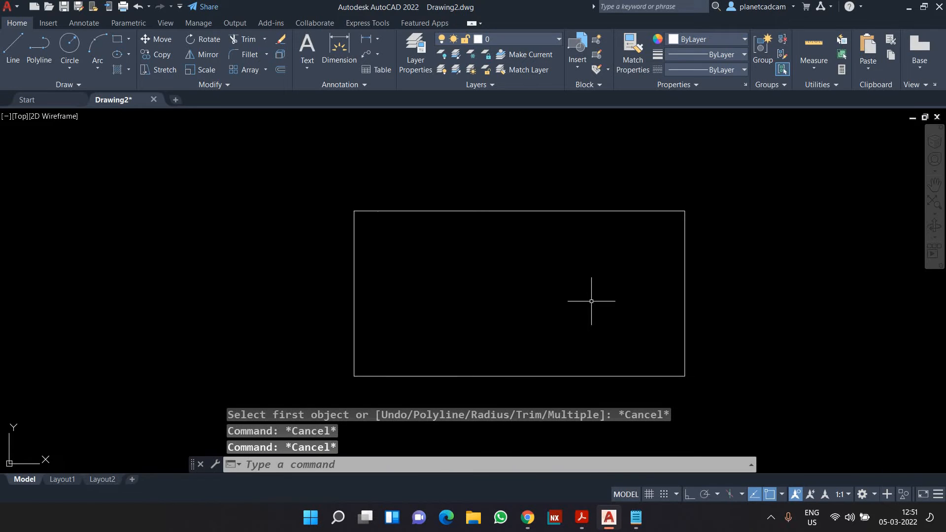
- Fillet the rectangle's upper-right corner with a radius of 10
type("f")
key("Return")
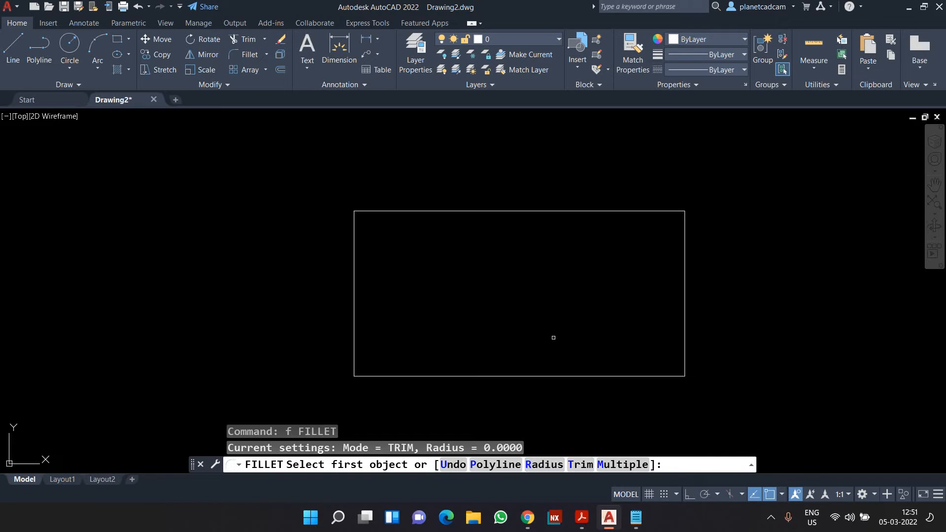
type("r")
key("Return")
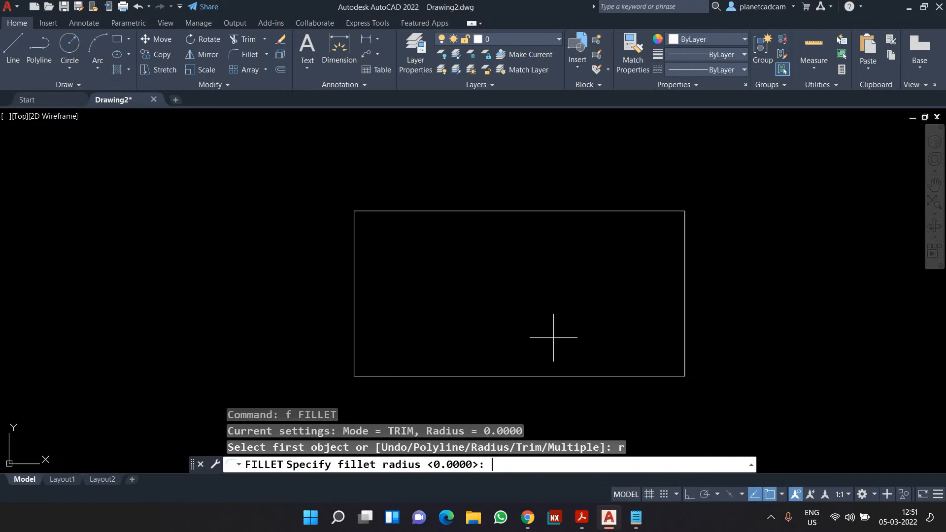
type("10")
key("Return")
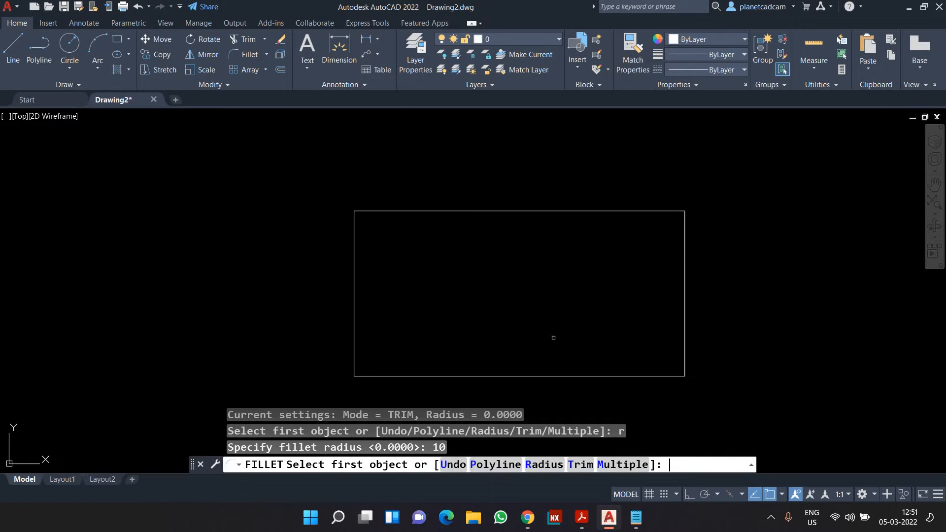
left_click(631, 211)
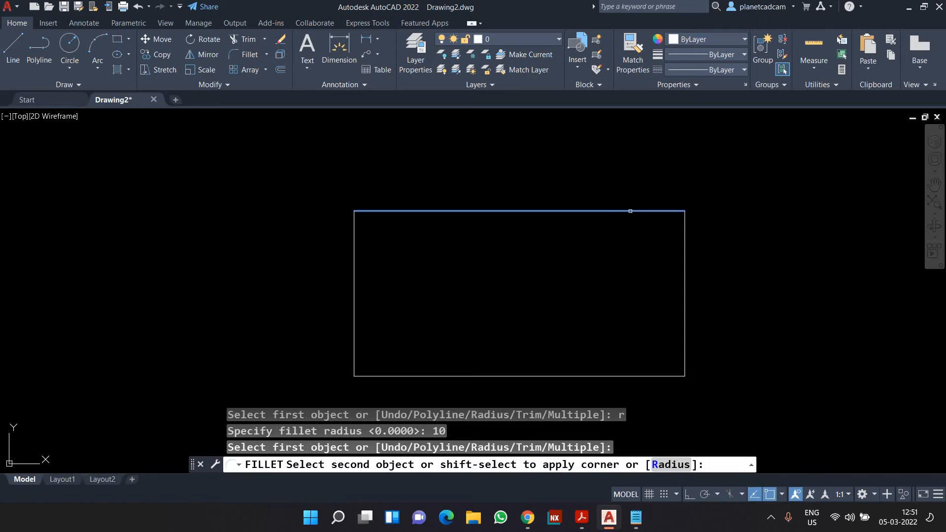
left_click(682, 259)
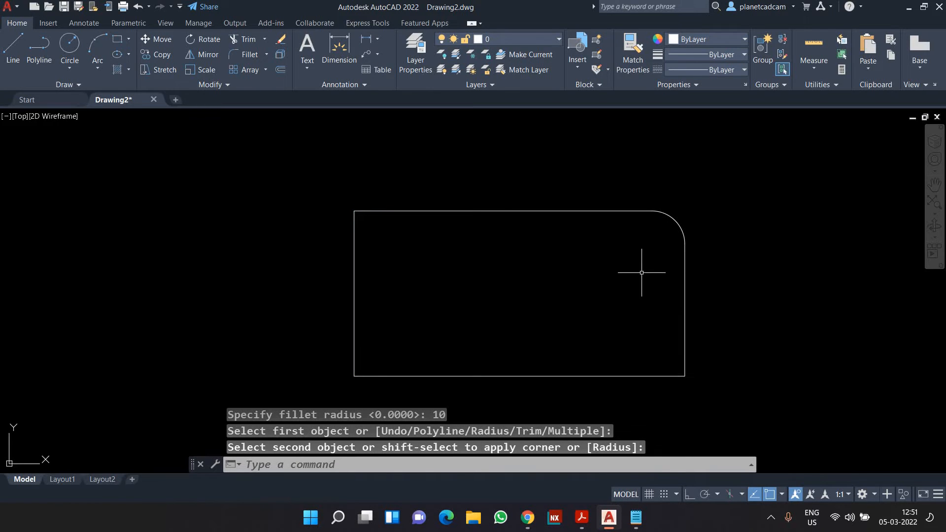
- Fillet the rectangle's lower-right corner with the same radius, and undo both corner fillets
type("f")
key("Return")
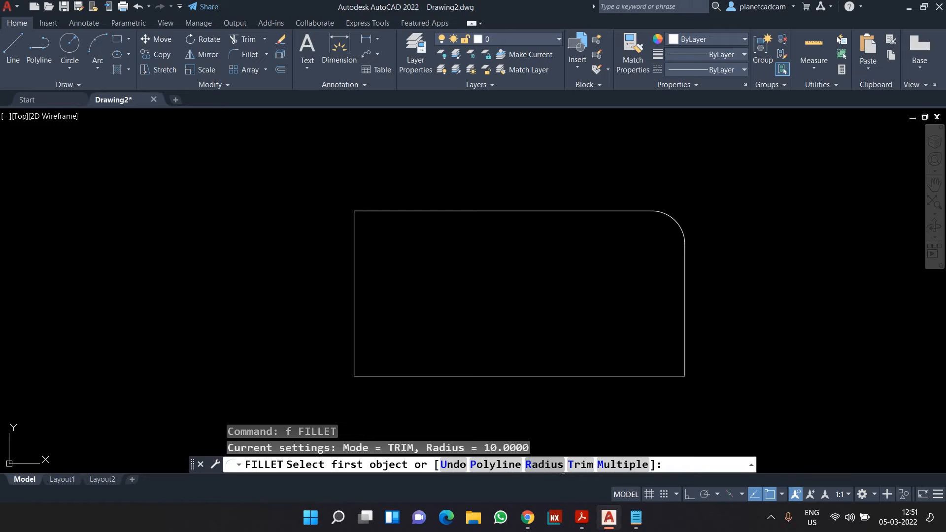
left_click(662, 375)
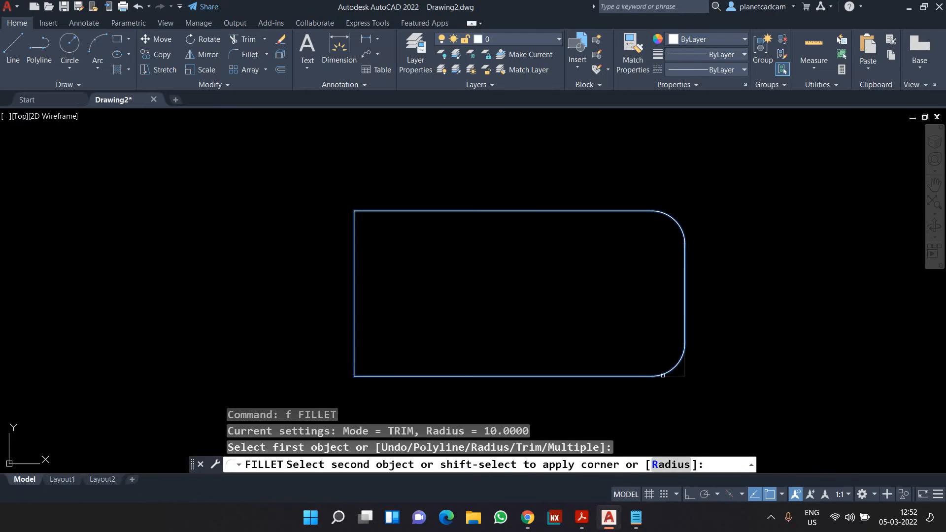
left_click(685, 355)
key("ctrl+z")
key("ctrl+z")
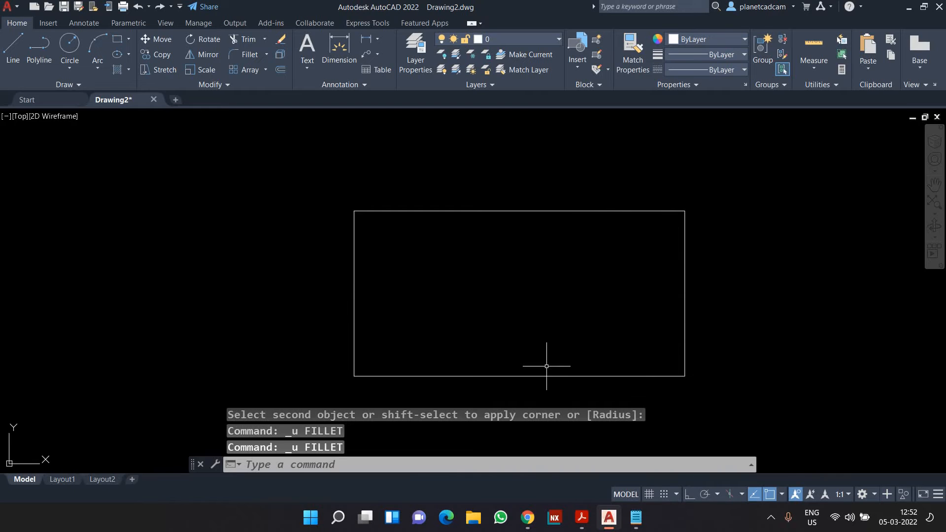
- Fillet the rectangle's upper-right and lower-right corners with a radius of 10, using the Multiple option
type("f")
key("Return")
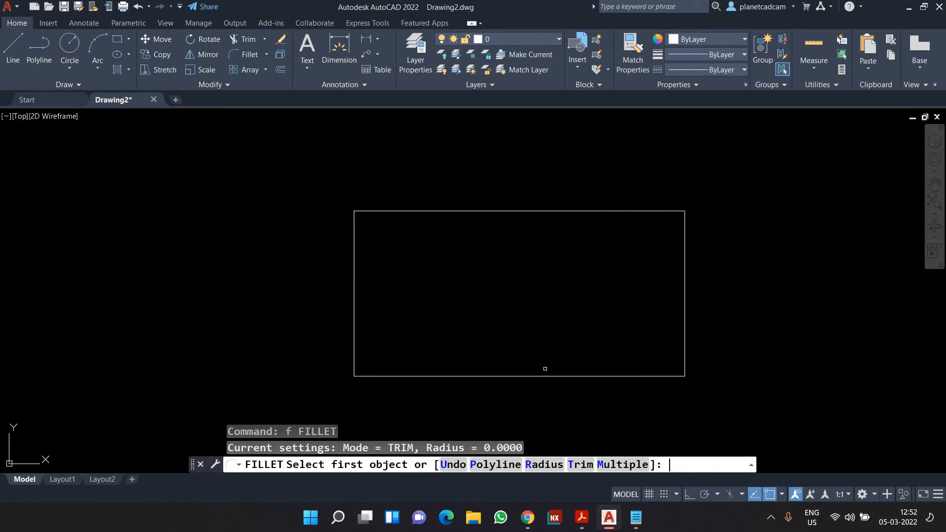
left_click(545, 465)
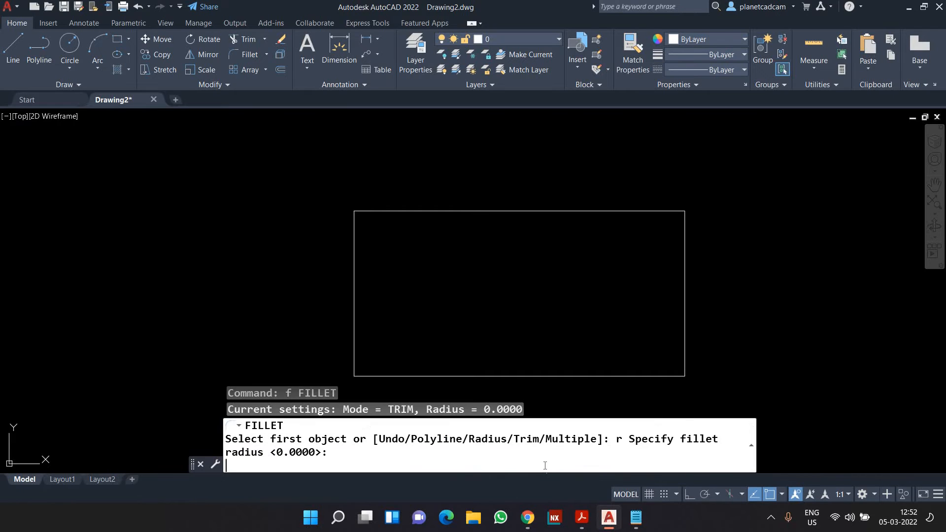
type("10")
key("Return")
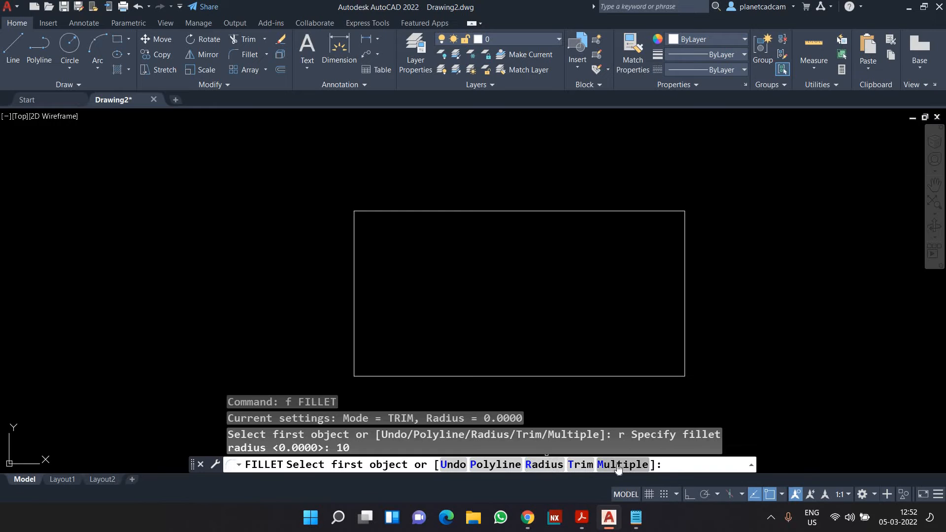
type("m")
key("Return")
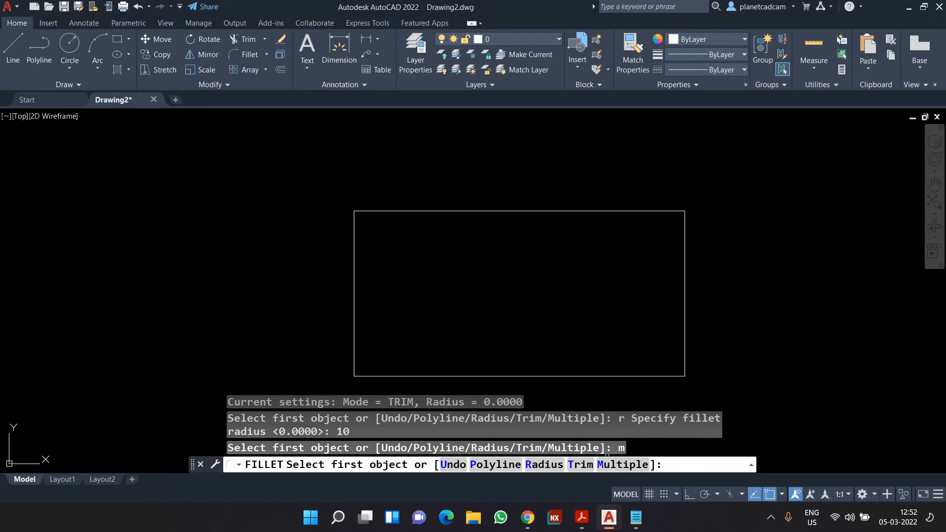
left_click(625, 210)
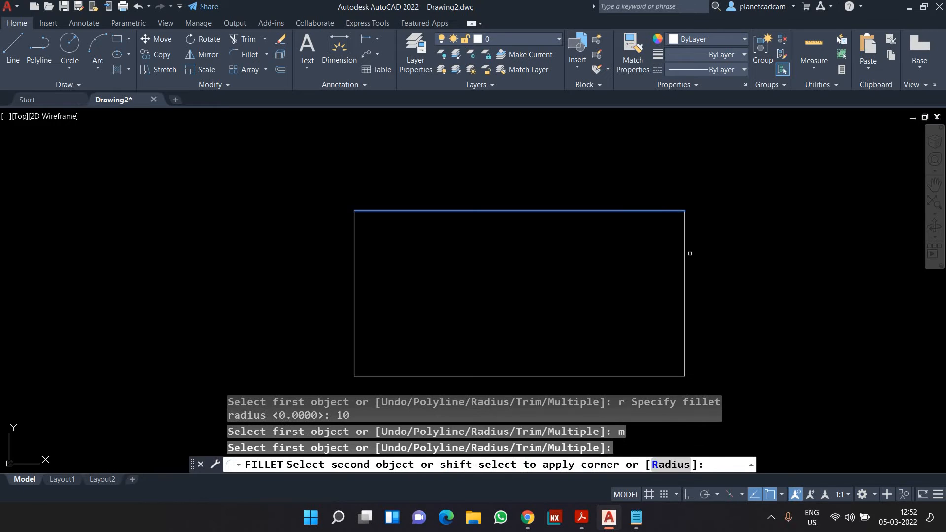
left_click(686, 253)
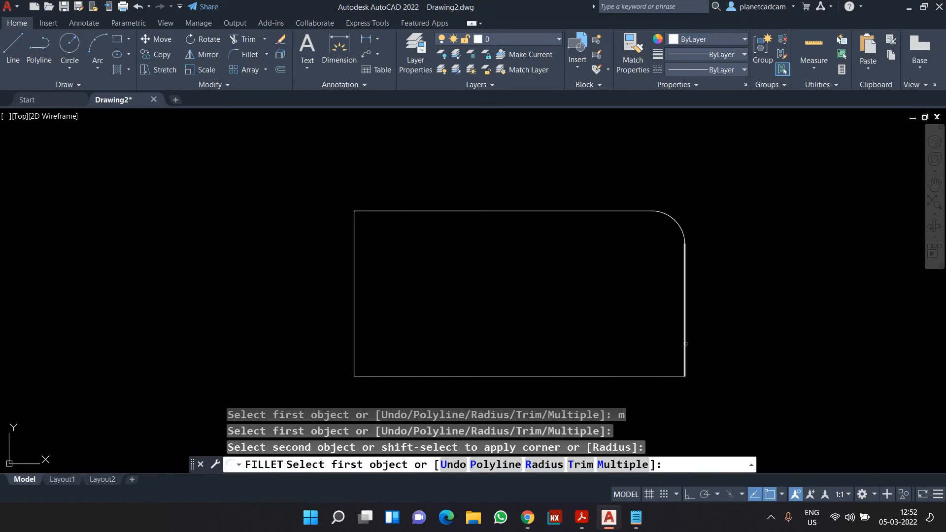
left_click(684, 342)
left_click(647, 376)
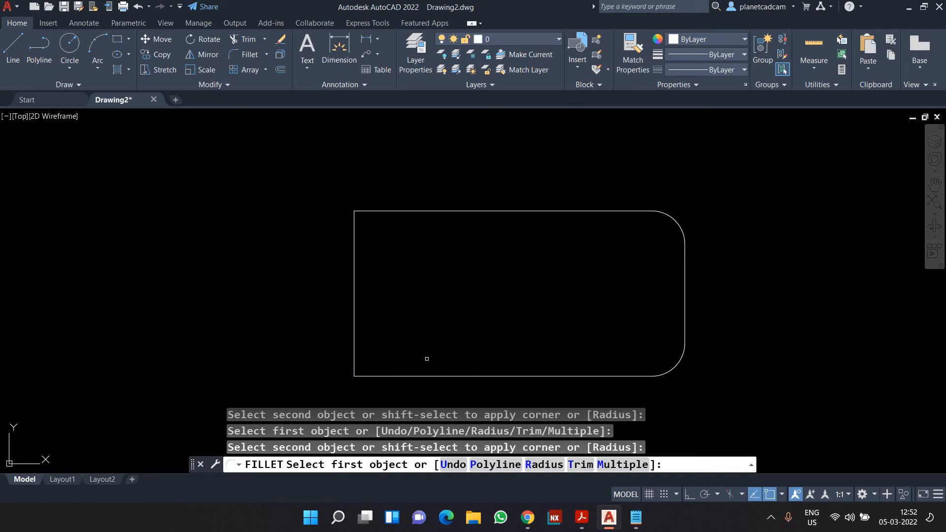
- Fillet the rectangle's lower-left and upper-left corners within the same multiple fillet
left_click(355, 355)
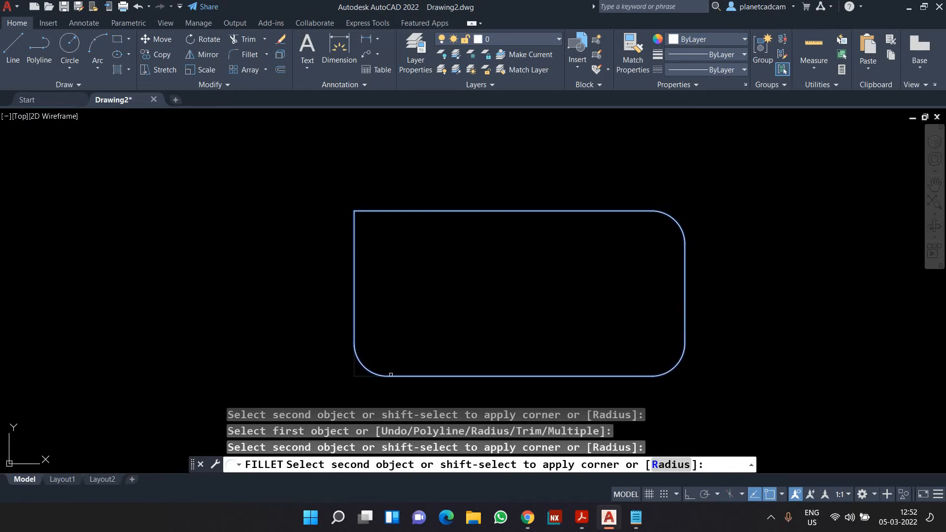
left_click(391, 376)
left_click(354, 238)
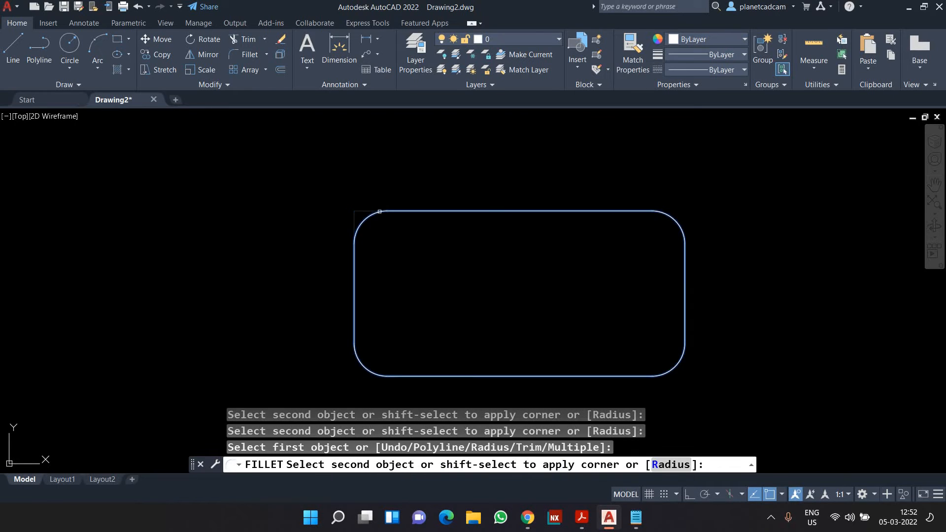
left_click(381, 211)
- Fillet the three inward corners where the arcs of the lobed outline meet, using the same radius, and end the fillet
scroll(437, 275, "down", 4)
middle_click_drag(330, 283, 405, 285)
scroll(303, 222, "up", 2)
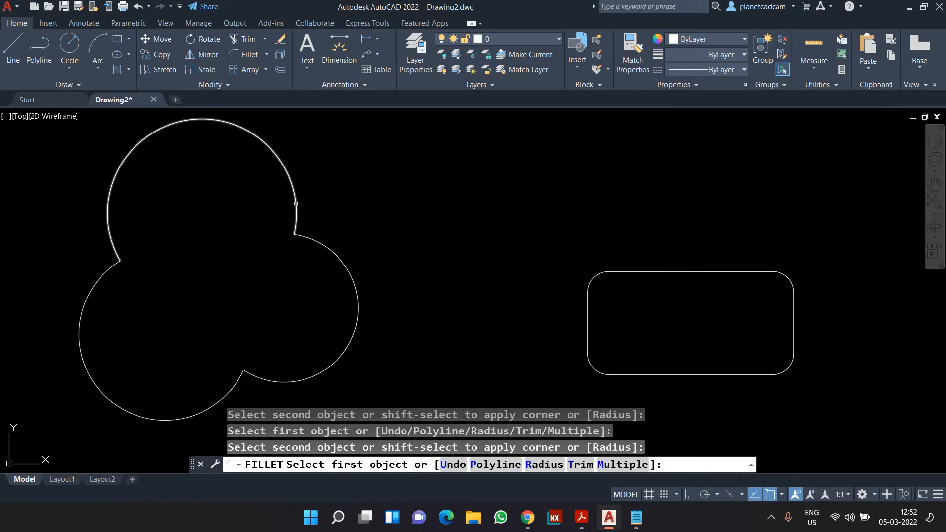
left_click(298, 219)
left_click(312, 236)
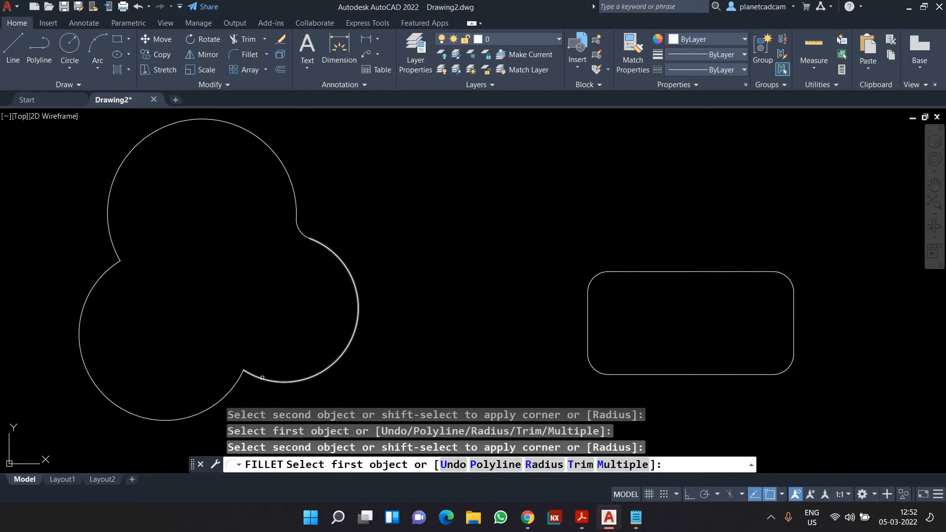
left_click(258, 374)
left_click(232, 391)
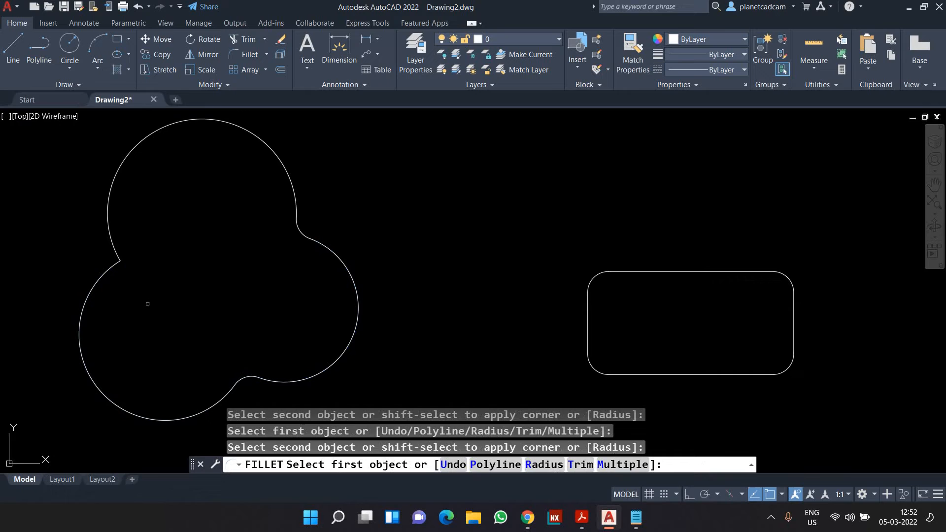
left_click(113, 246)
left_click(106, 274)
scroll(174, 289, "down", 2)
middle_click_drag(196, 301, 170, 305)
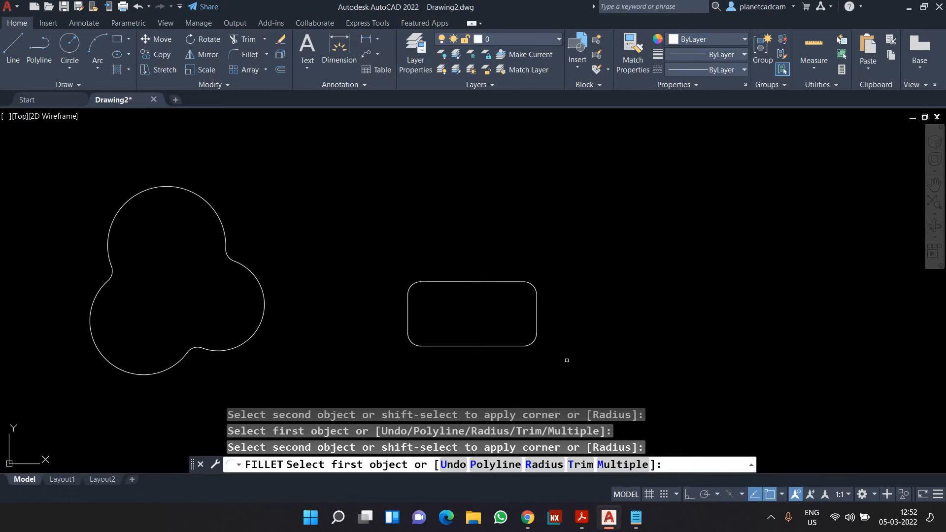
key("Escape")
- Restart Fillet and examine its current mode and radius settings under magnification, restoring the normal view and putting the magnifier away
middle_click_drag(585, 359, 543, 345)
type("f")
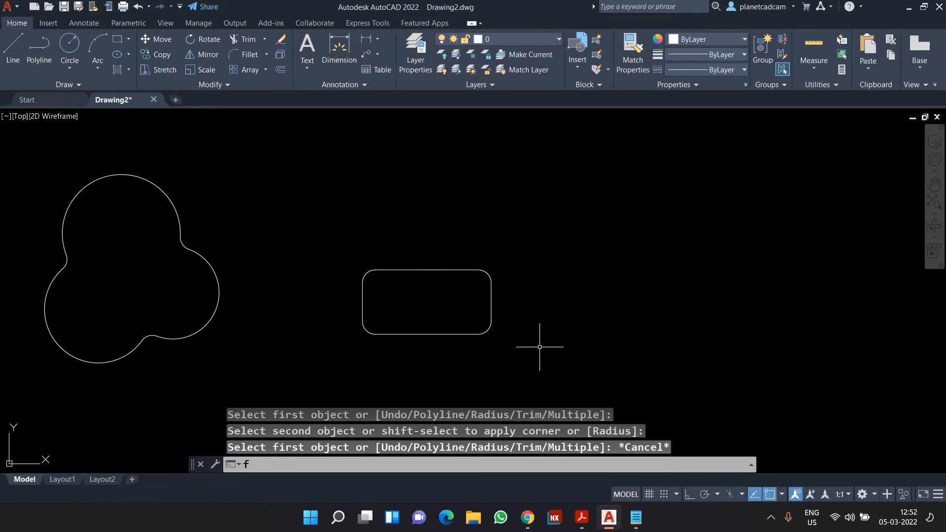
key("Return")
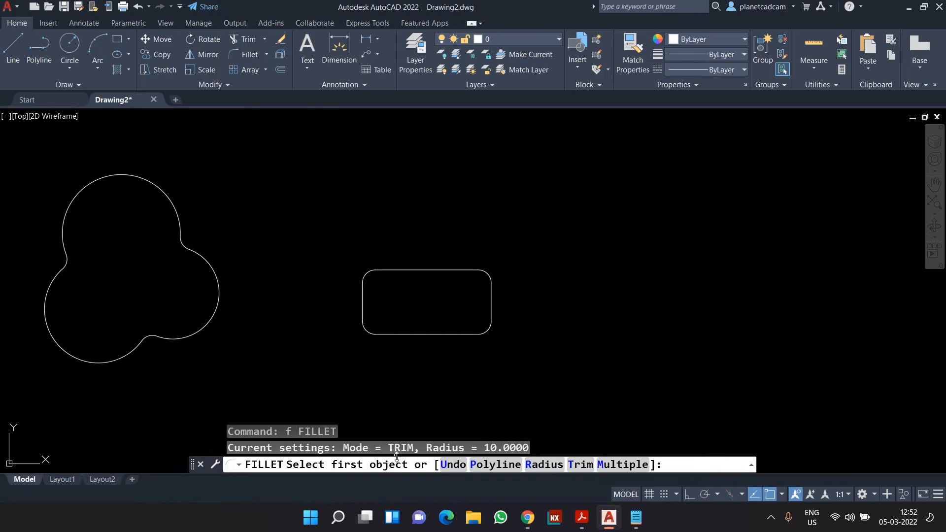
key("super+plus")
key("super+plus")
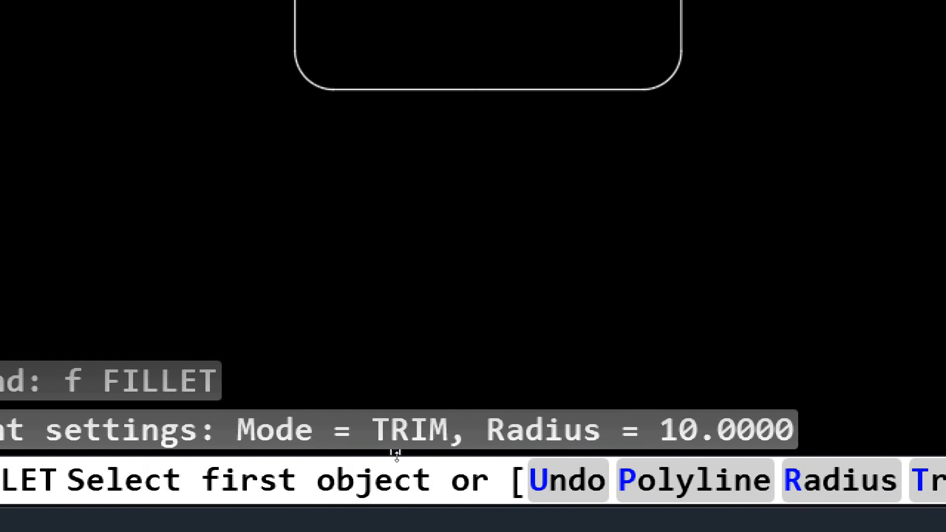
key("super+minus")
key("super+minus")
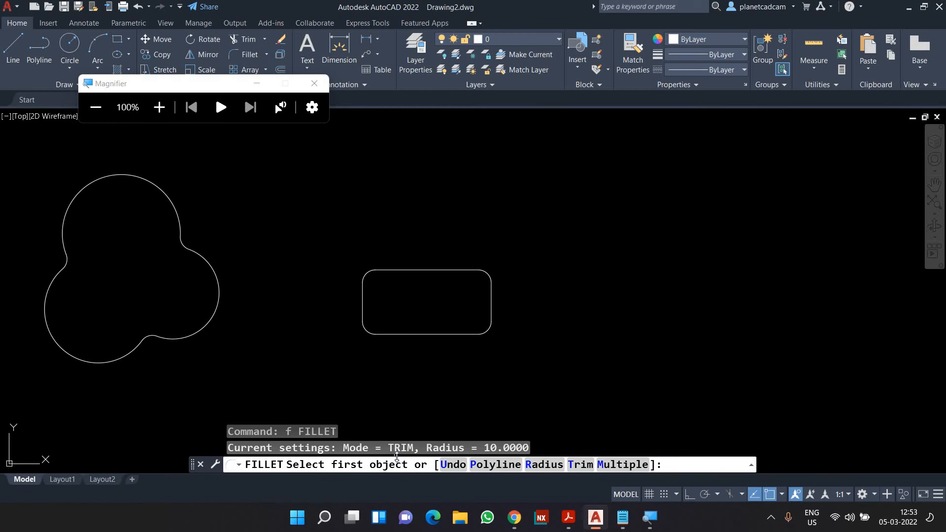
left_click(253, 79)
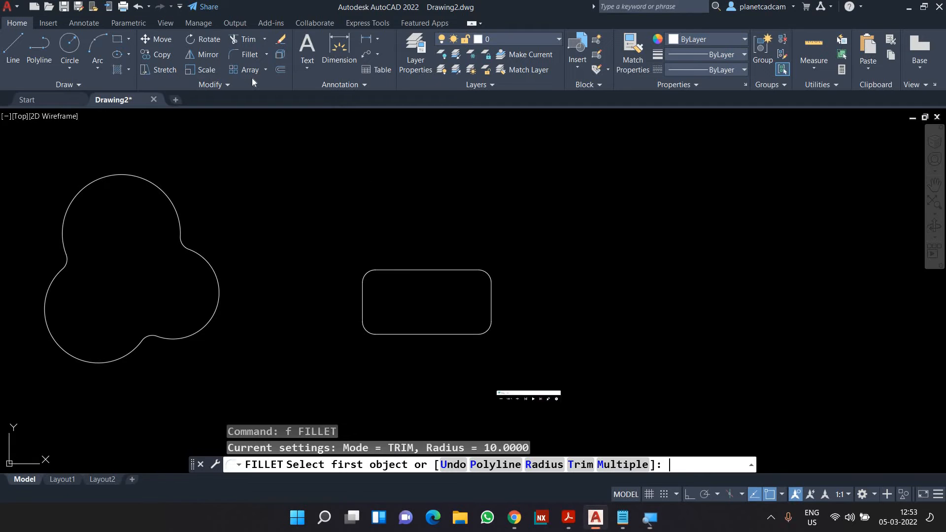
- Draw a plain rectangle to the right of the rounded rectangle
key("Escape")
type("recc")
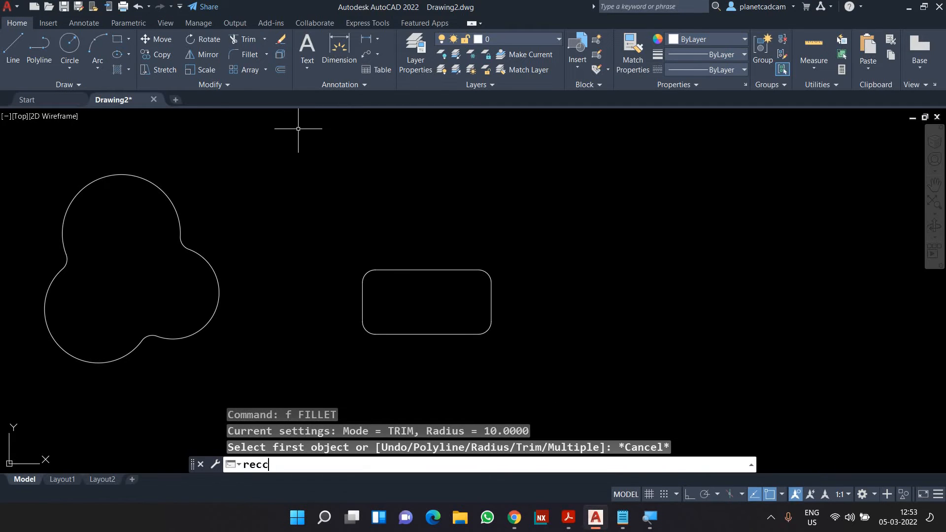
key("Return")
type("rec")
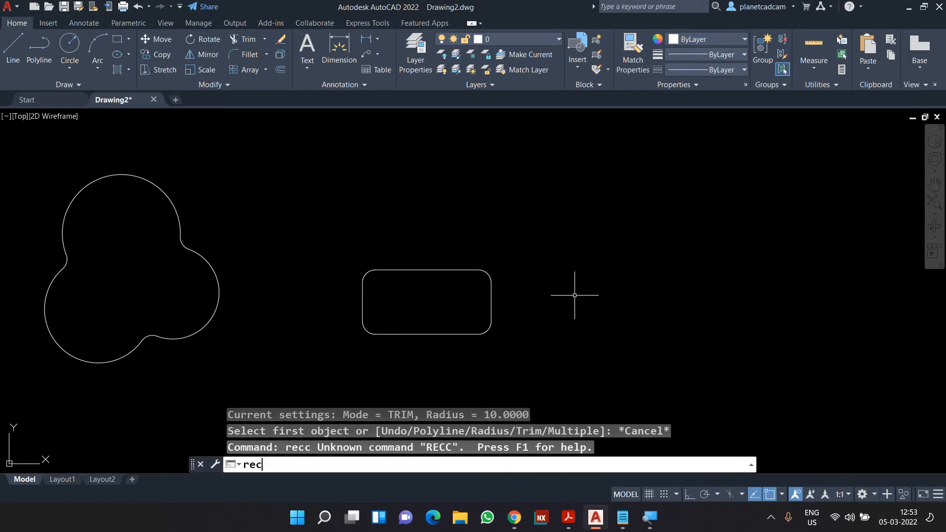
key("Return")
left_click(582, 318)
left_click(718, 198)
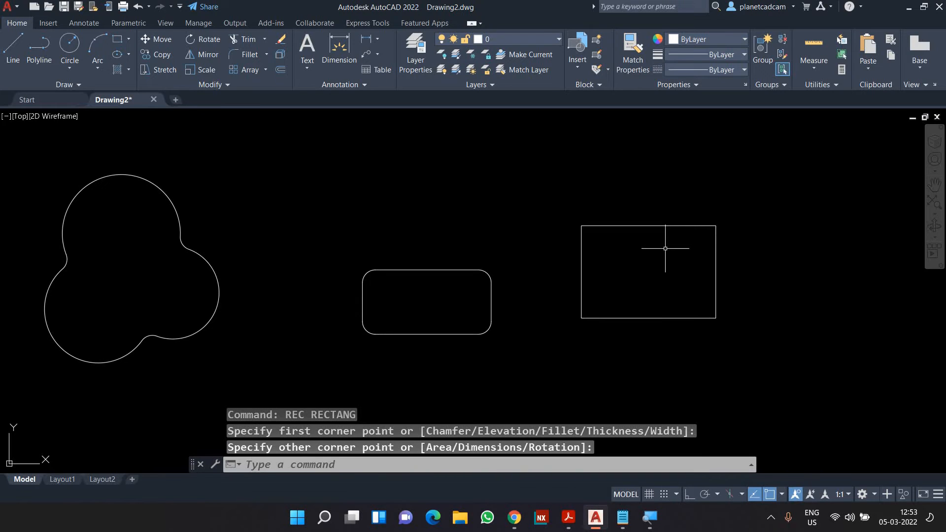
- Fillet the new rectangle's upper-right corner with a radius of 10 in Trim mode
scroll(671, 237, "up", 4)
middle_click_drag(671, 237, 634, 196)
type("f")
key("Return")
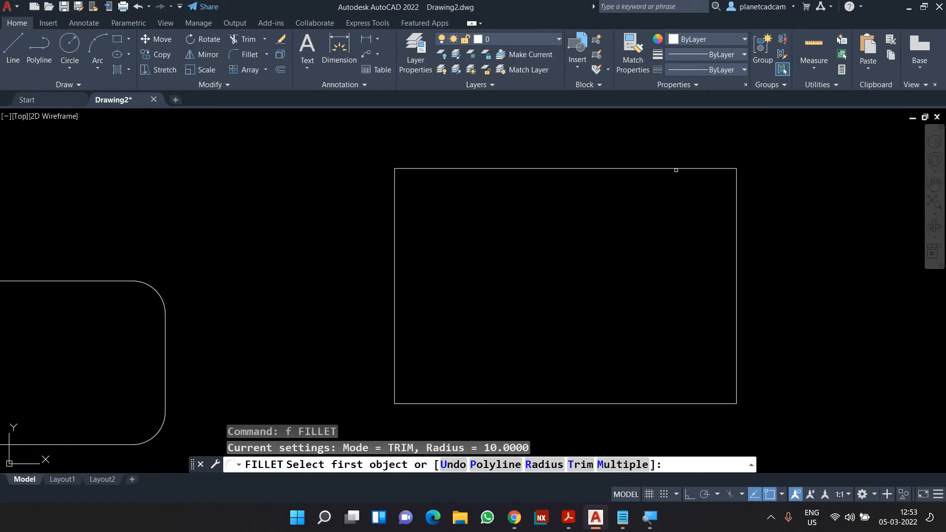
left_click(673, 169)
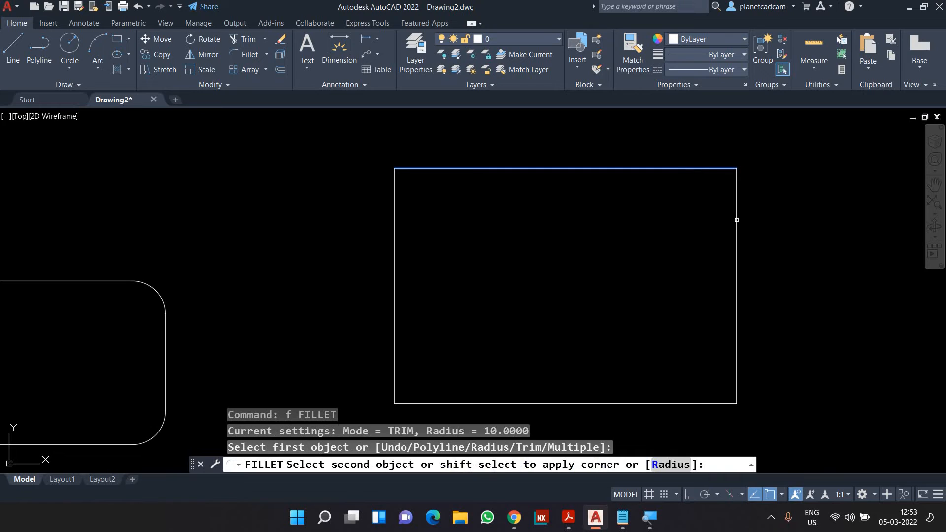
left_click(737, 220)
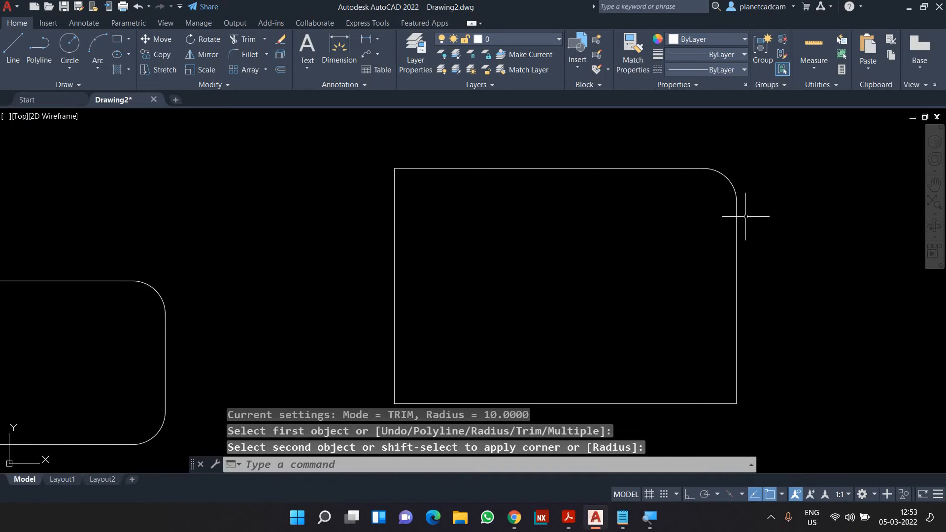
- Fillet the same rectangle's lower-right corner using the No trim option, and undo both of its corner fillets
key("Return")
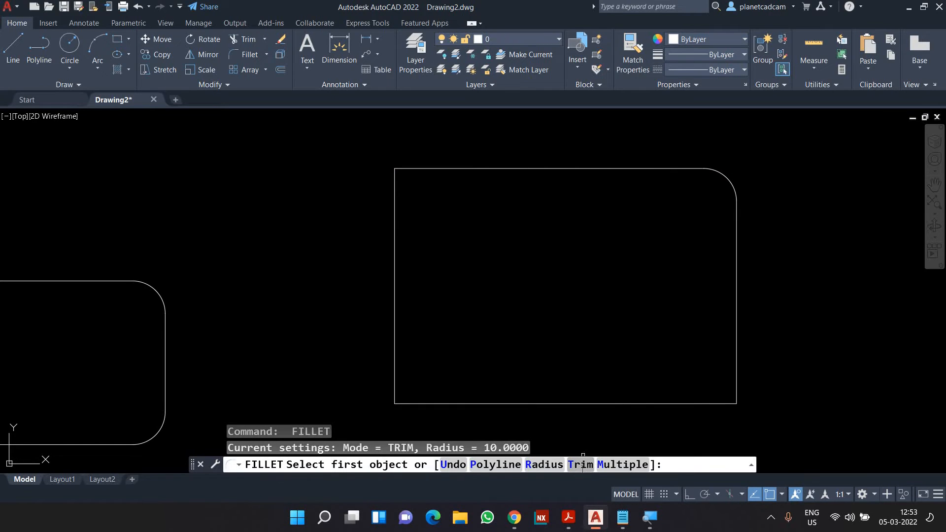
left_click(581, 465)
left_click(499, 465)
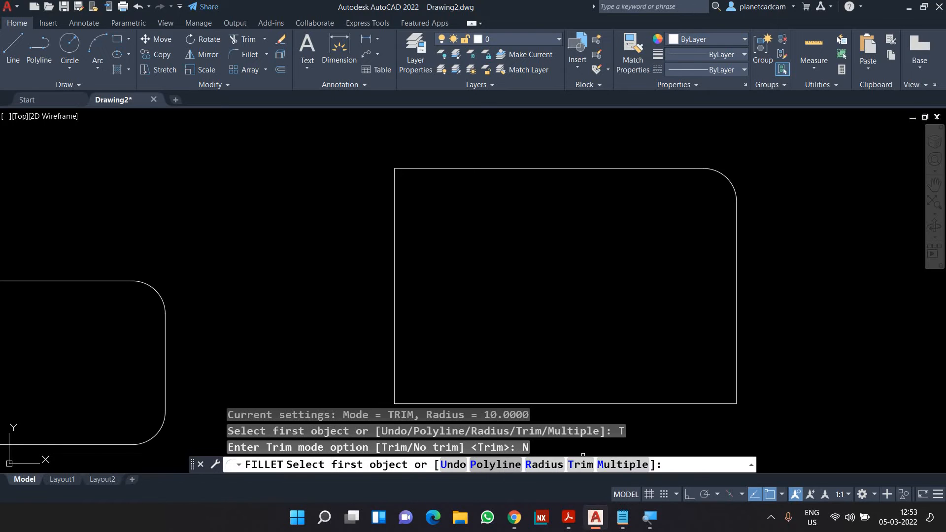
left_click(738, 356)
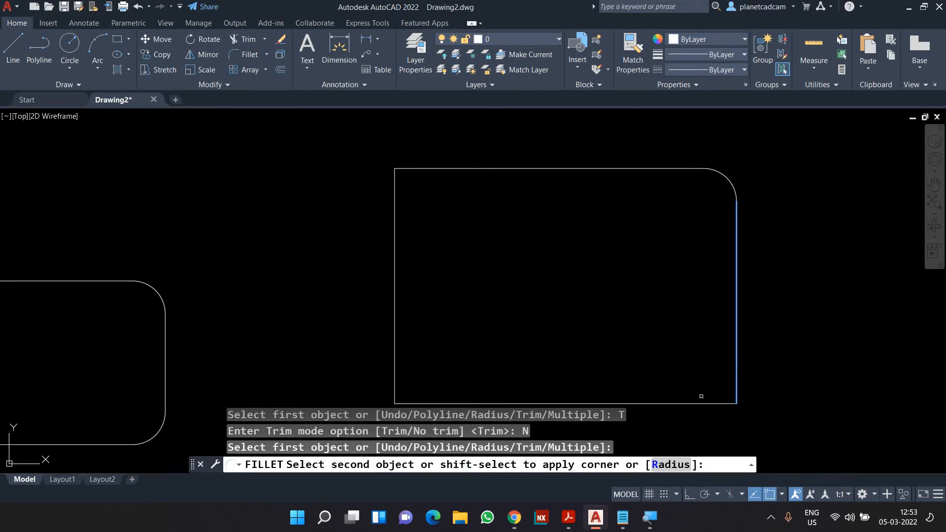
left_click(724, 403)
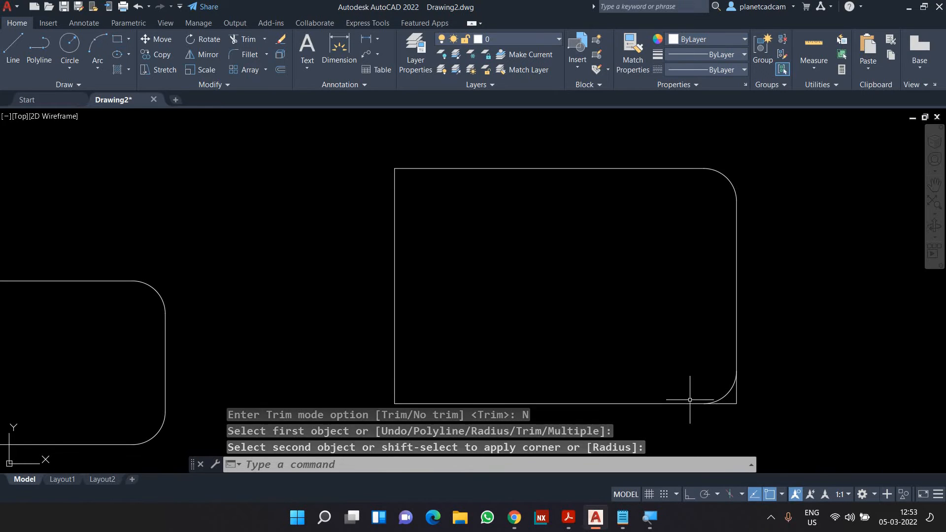
key("ctrl+z")
key("ctrl+z")
- Draw a single, roughly horizontal base line in the empty area right of the plain rectangle
scroll(636, 281, "down", 4)
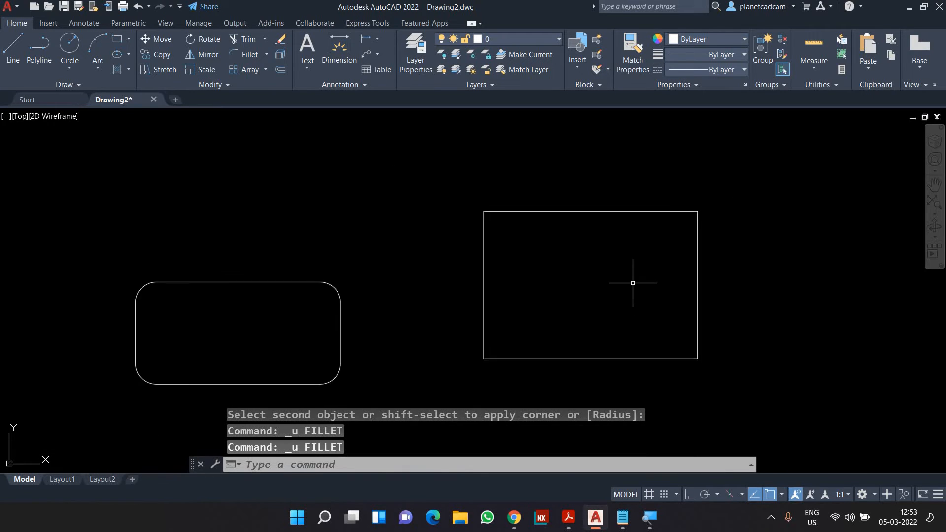
type("l")
key("Return")
left_click(550, 320)
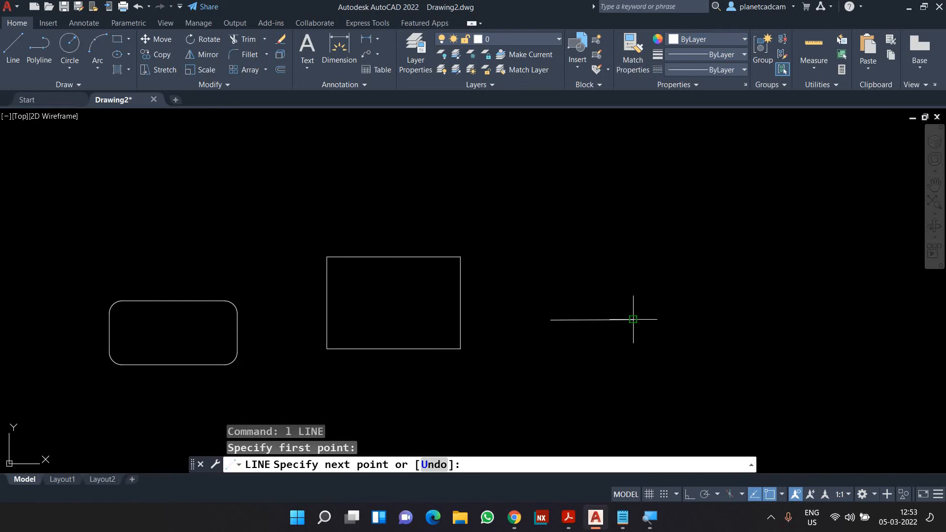
left_click(634, 320)
key("F1")
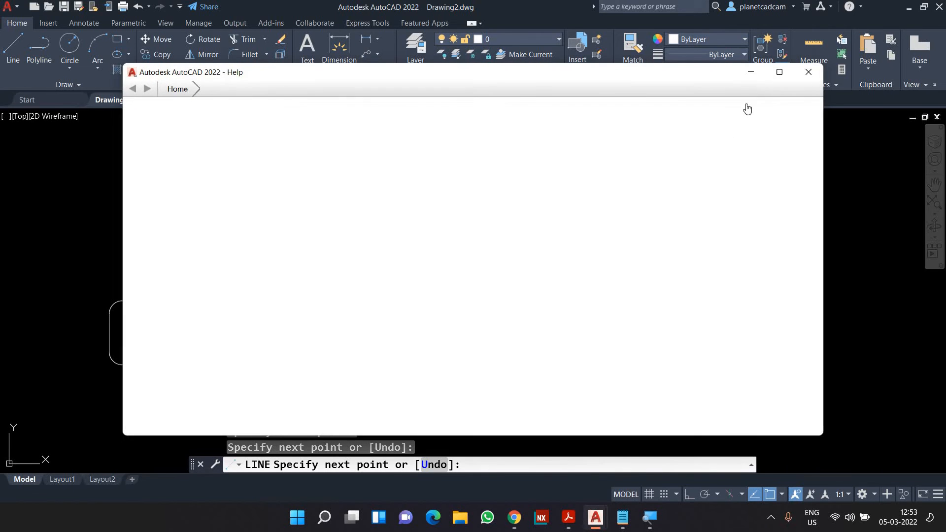
left_click(809, 72)
scroll(583, 302, "up", 2)
key("Escape")
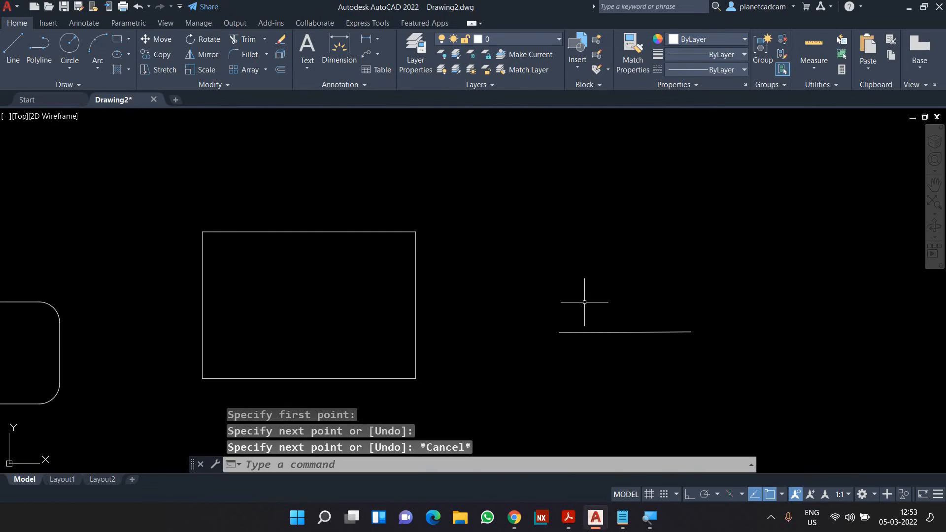
- Draw three connected lines rising from the base line, running across and returning down to it to form a raised block
type("l")
key("Return")
left_click(598, 332)
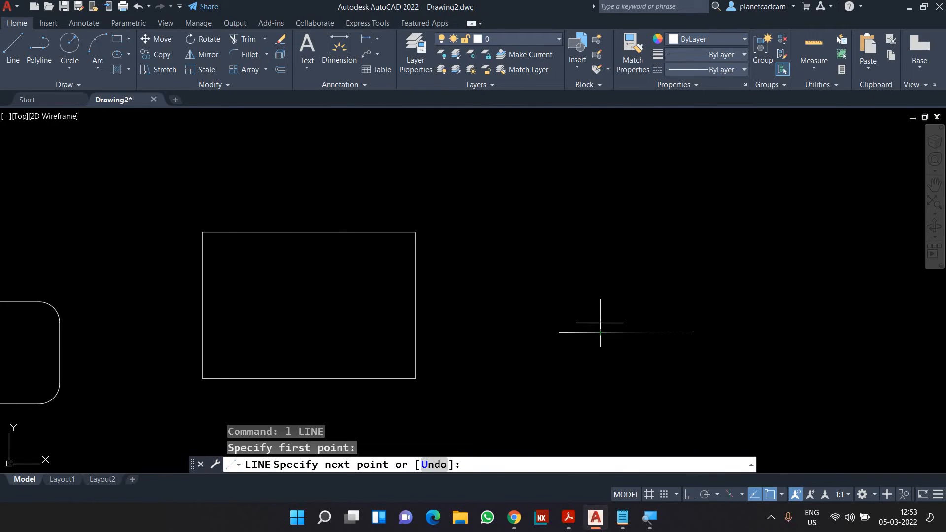
scroll(627, 302, "up", 3)
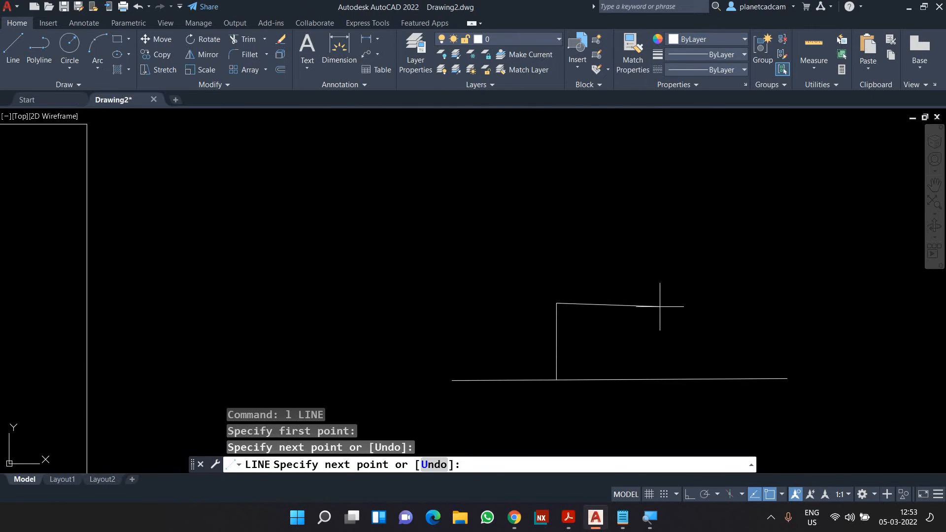
left_click(683, 300)
left_click(698, 379)
key("F1")
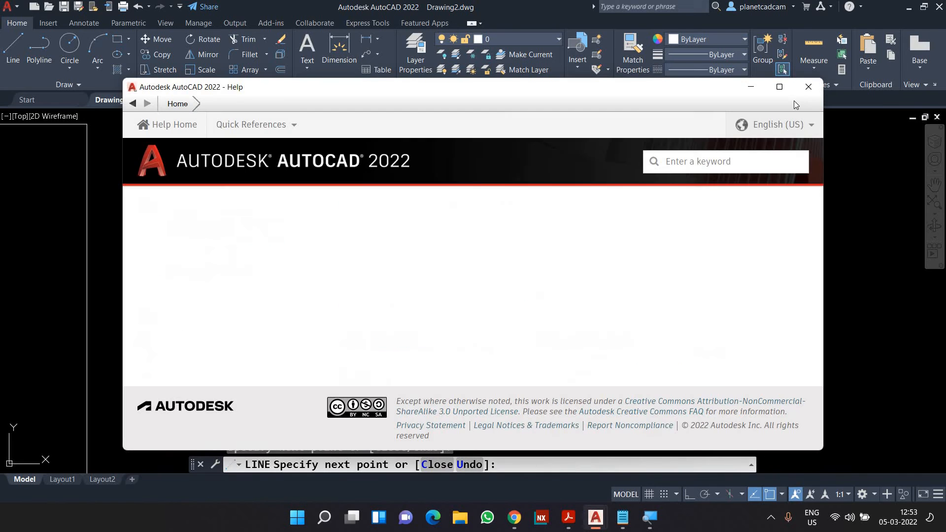
left_click(813, 88)
key("Escape")
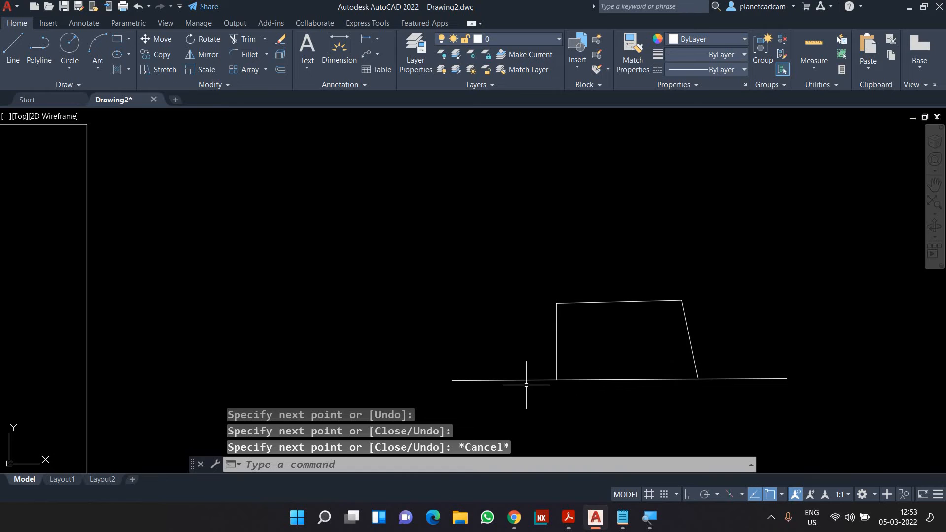
- Fillet the base line with the block's left upright in Trim mode at radius 10, and undo that fillet
type("f")
key("Return")
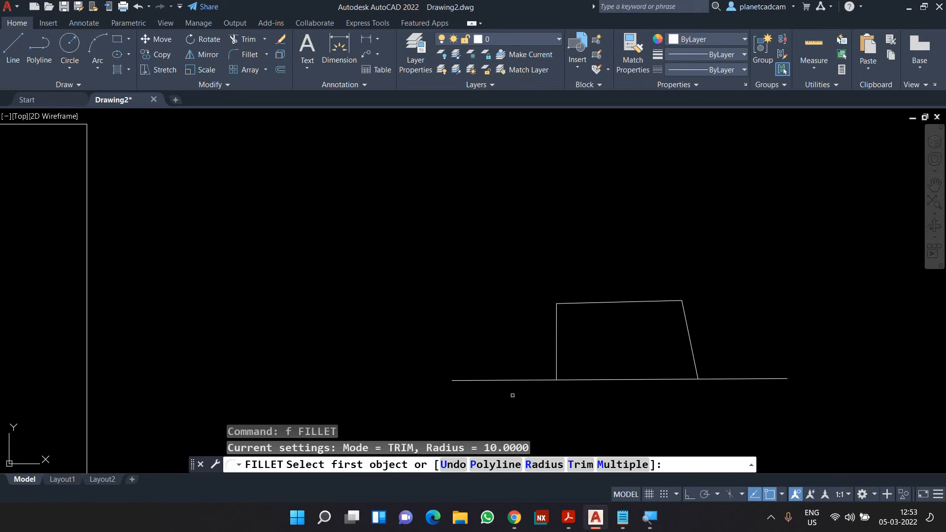
left_click(527, 380)
left_click(561, 353)
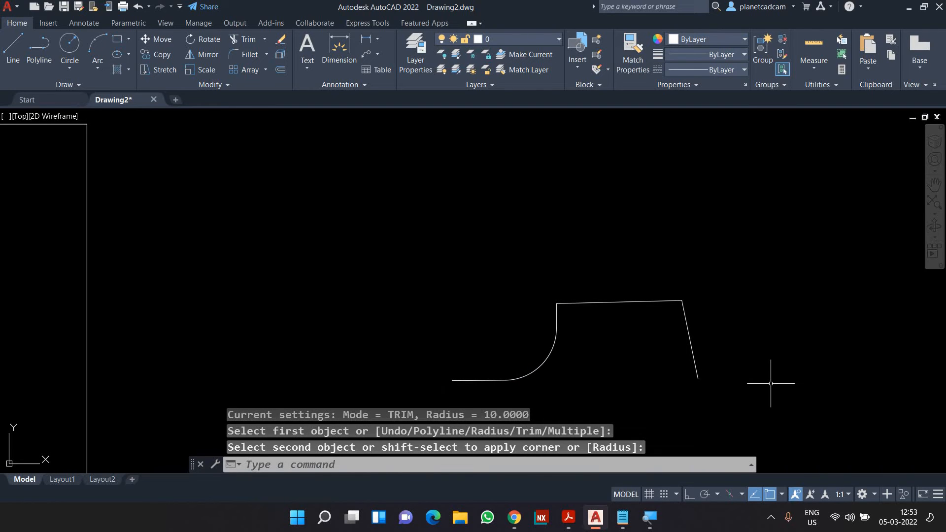
key("ctrl+z")
- Fillet the outer junctions of both block sides with the base line at radius 10, using the No trim and Multiple options
type("f")
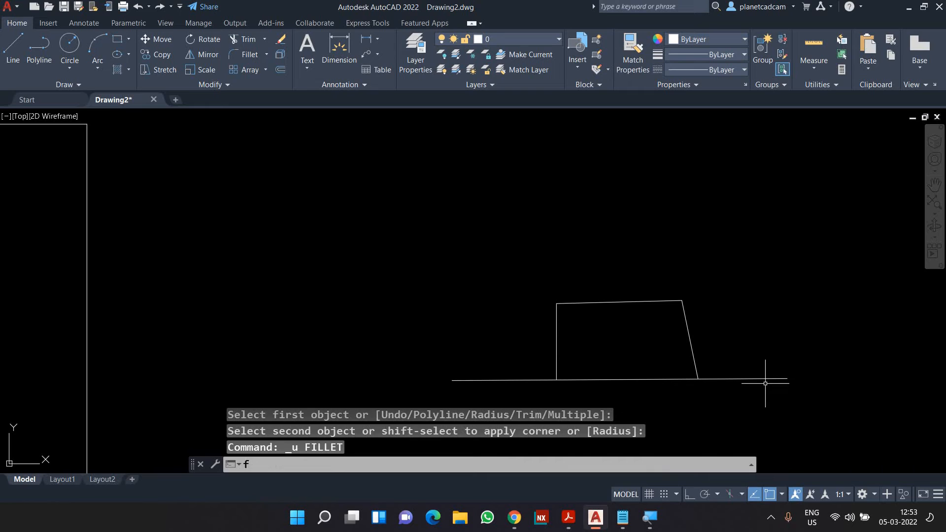
key("Return")
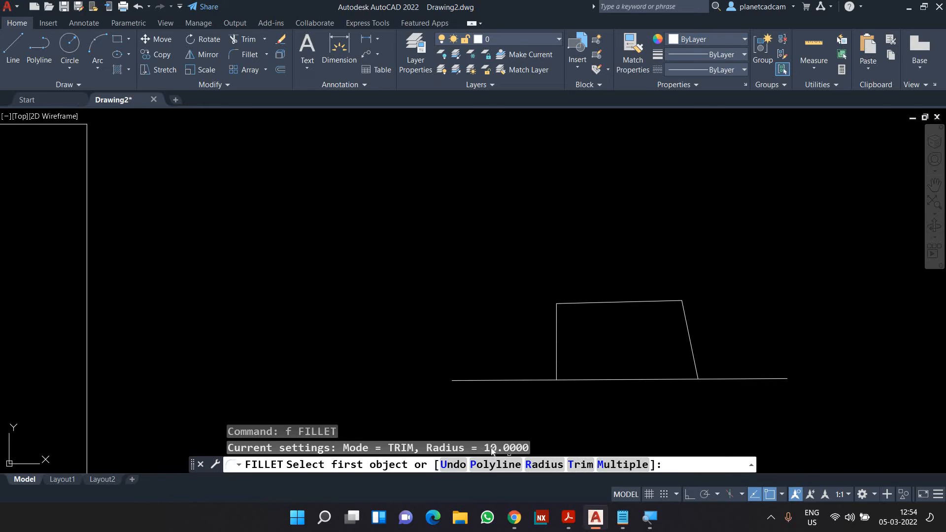
left_click(586, 465)
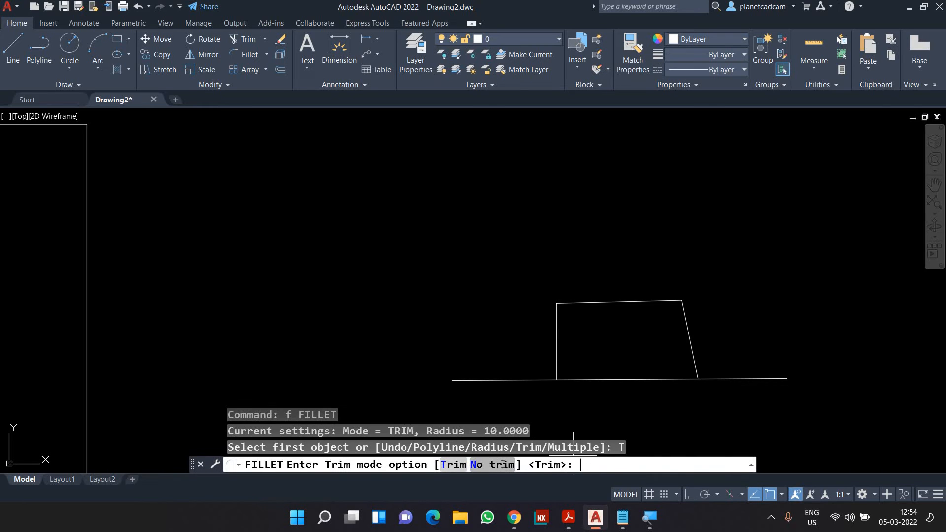
type("N")
key("Return")
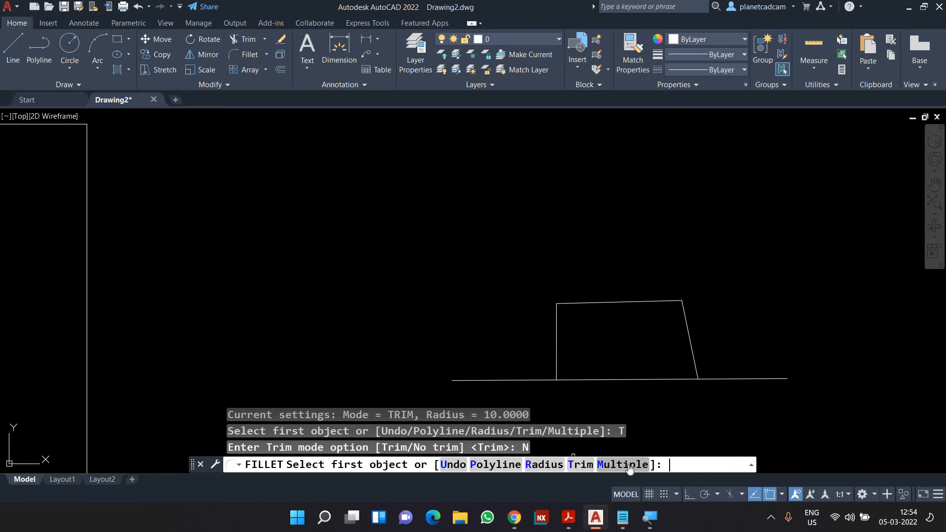
left_click(630, 465)
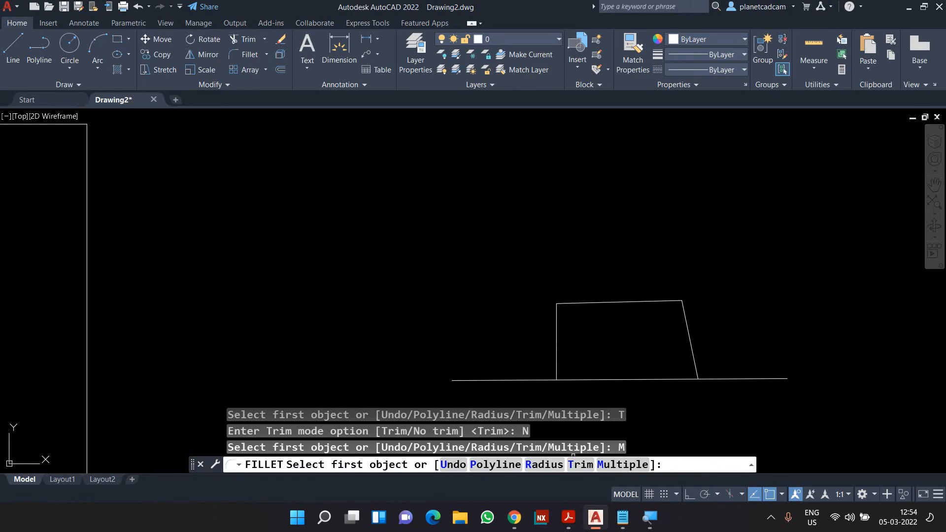
left_click(556, 369)
left_click(539, 380)
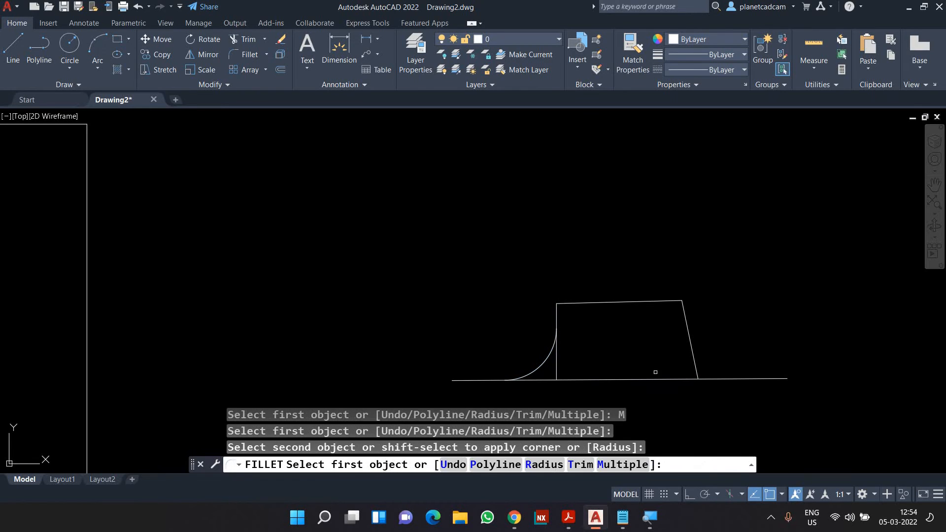
left_click(695, 367)
left_click(702, 379)
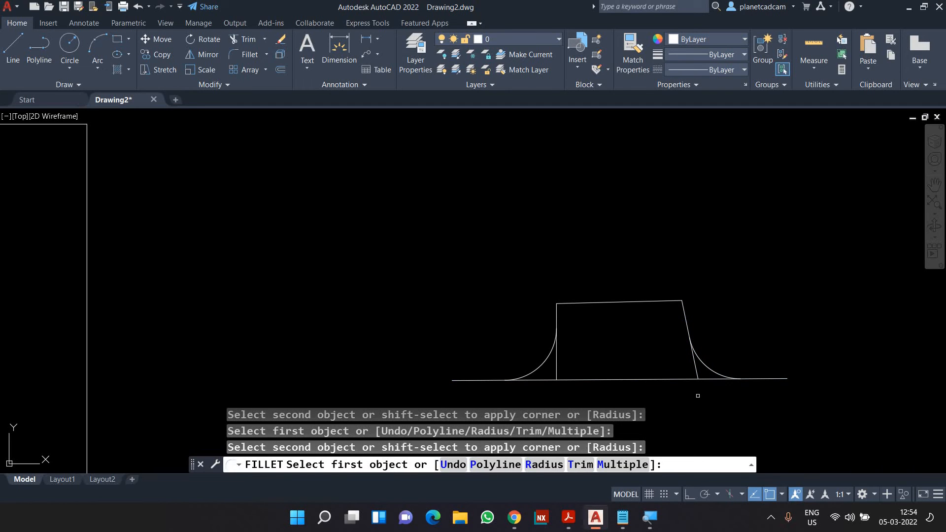
key("Escape")
- Trim away the base line beneath the block and the lower side segments inside the two fillet arcs
type("tr")
key("Return")
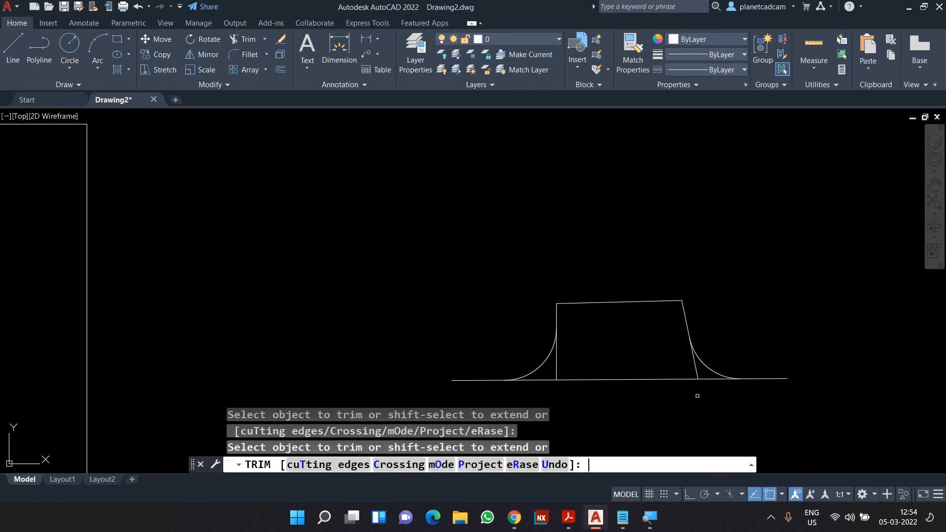
mouse_move(547, 367)
left_mouse_down()
mouse_move(697, 364)
mouse_move(699, 373)
mouse_move(648, 380)
mouse_move(631, 395)
left_mouse_up()
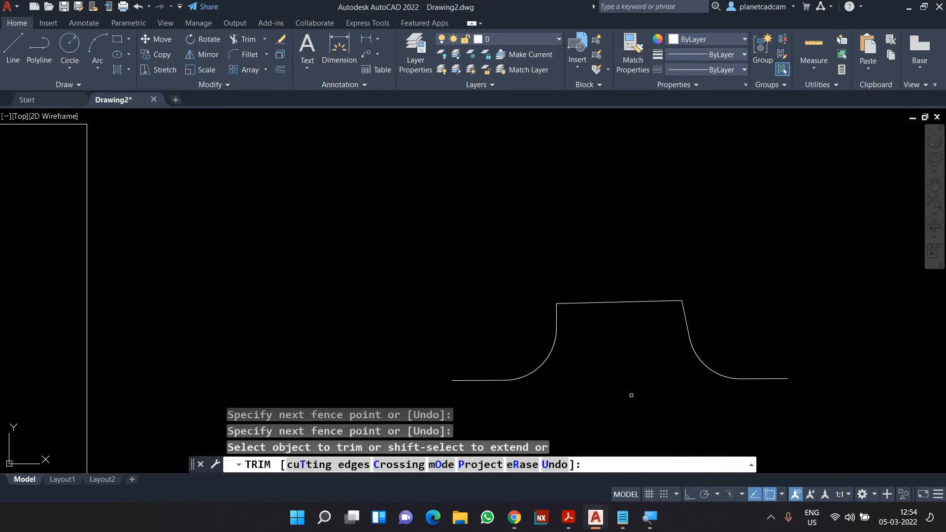
key("Escape")
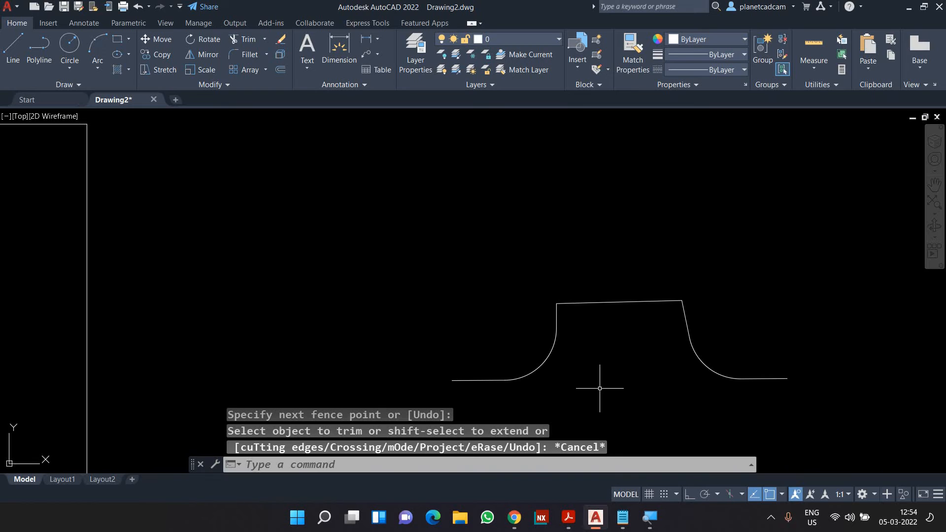
- Delete the filleted block profile and the plain rectangle, keeping the rounded rectangle and lobed outline
scroll(599, 388, "down", 5)
middle_click_drag(597, 390, 566, 342)
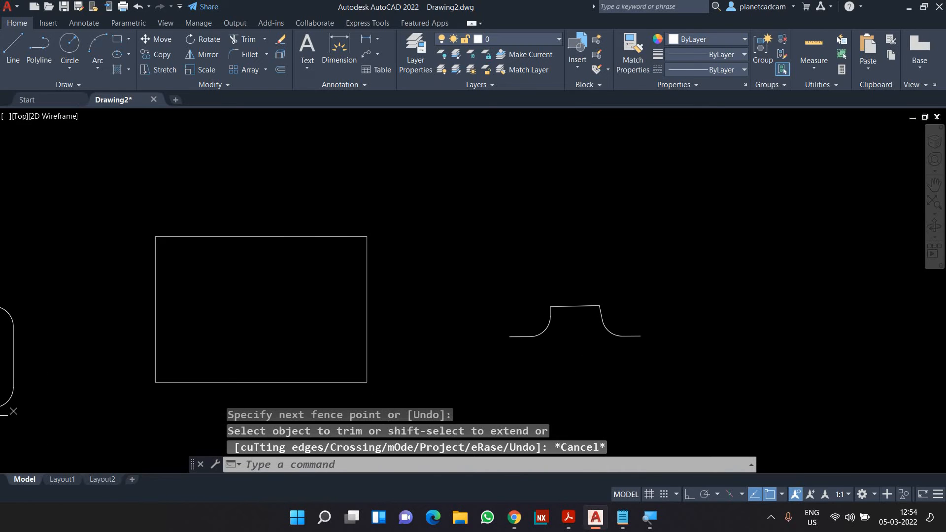
left_click(490, 279)
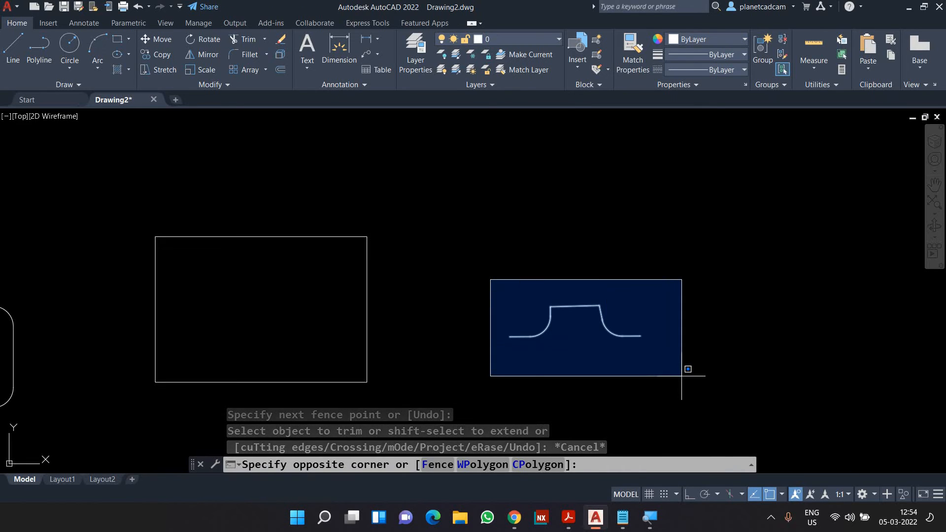
left_click(682, 376)
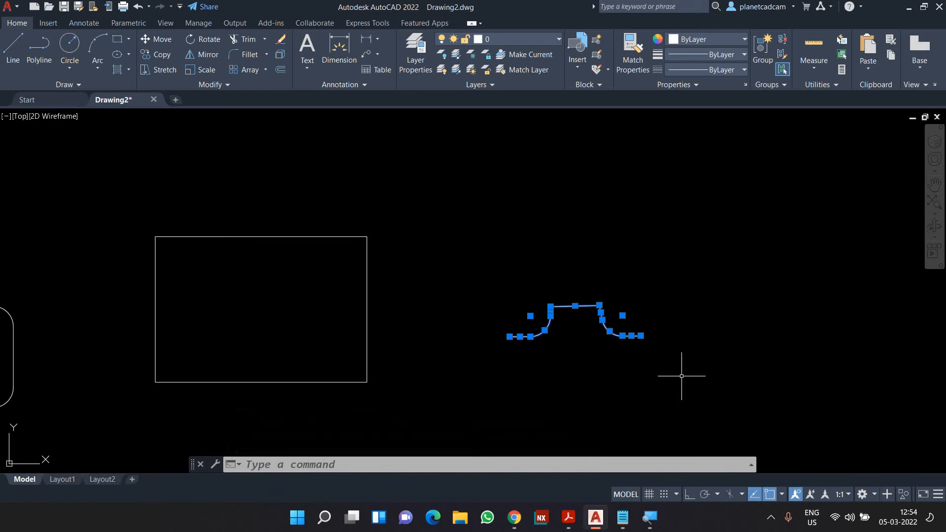
scroll(680, 376, "down", 3)
middle_click_drag(592, 363, 676, 334)
left_click(419, 239)
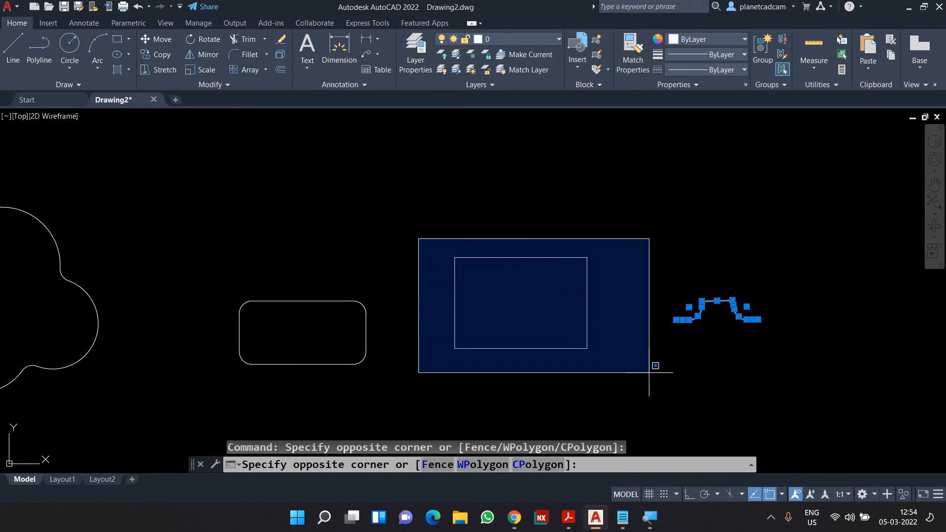
left_click(776, 381)
key("Delete")
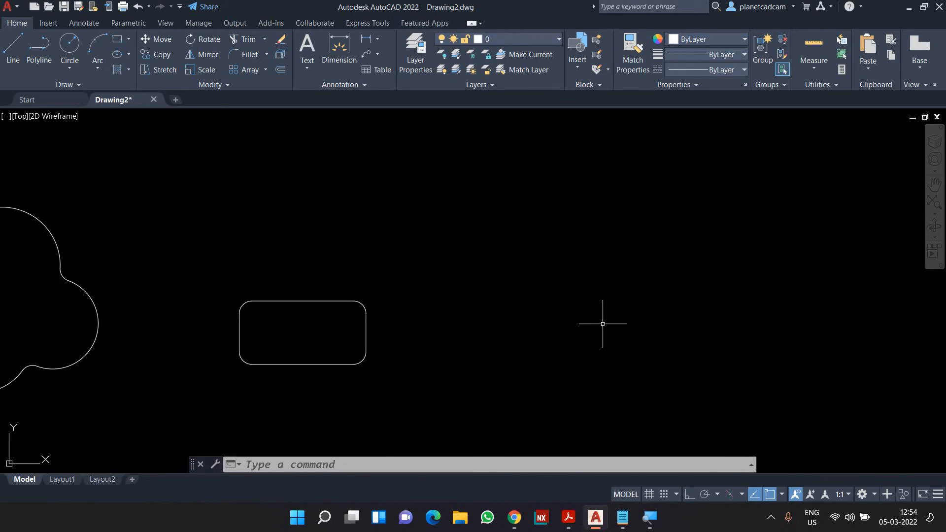
- Draw a 50 by 50 square beside the rounded rectangle, using the Rectangle command's Dimensions option
type("rec")
key("Return")
left_click(464, 365)
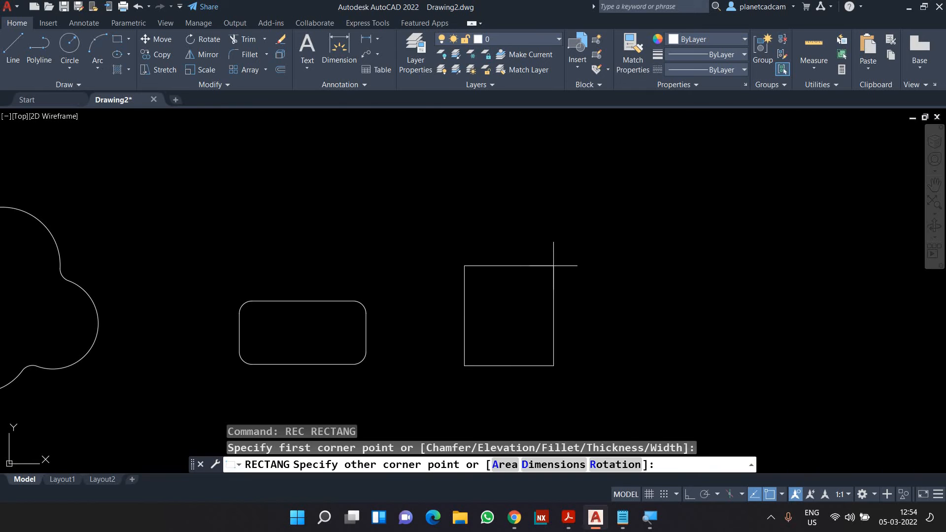
type("d")
key("Return")
type("50")
key("Return")
type("50")
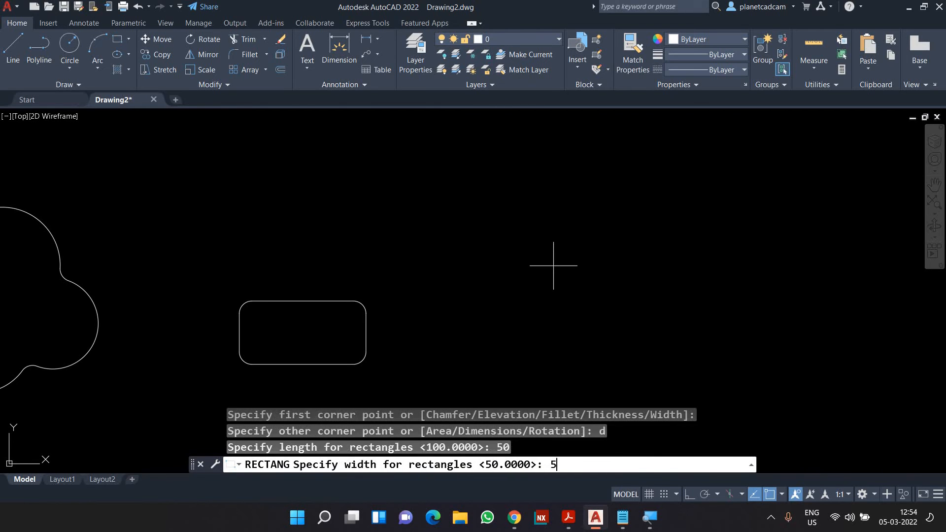
key("Return")
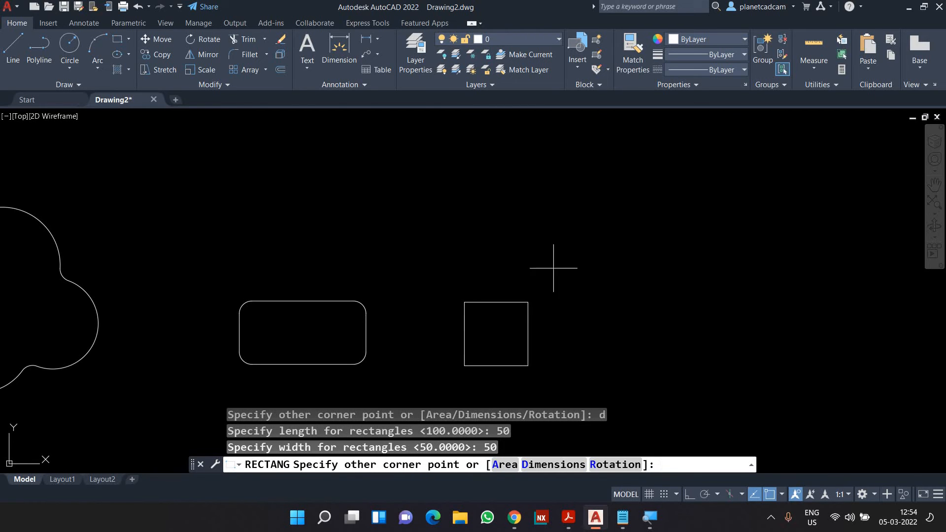
left_click(549, 328)
- Copy the square horizontally to its right with Ortho mode on, leaving a gap between the two squares
scroll(549, 330, "up", 5)
type("c")
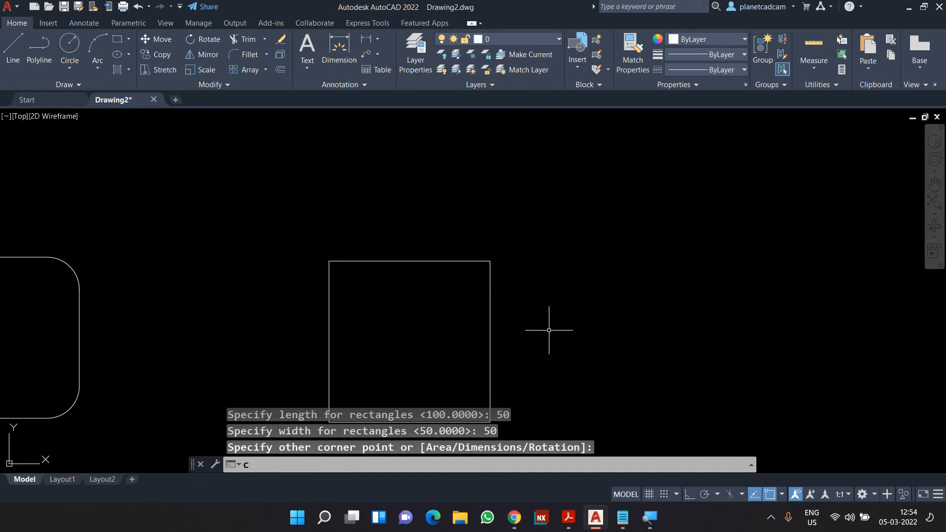
type("o")
key("Return")
left_click(545, 359)
left_click(459, 317)
key("Return")
left_click(423, 335)
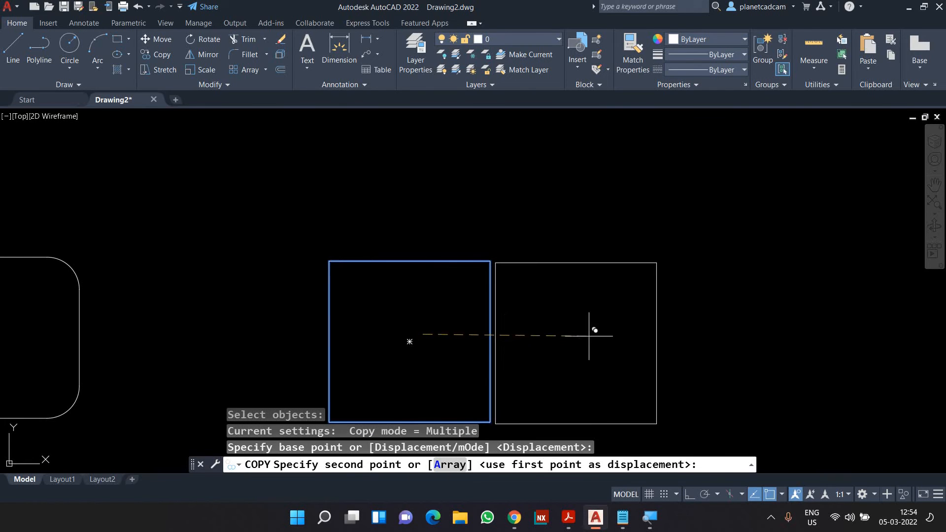
key("F8")
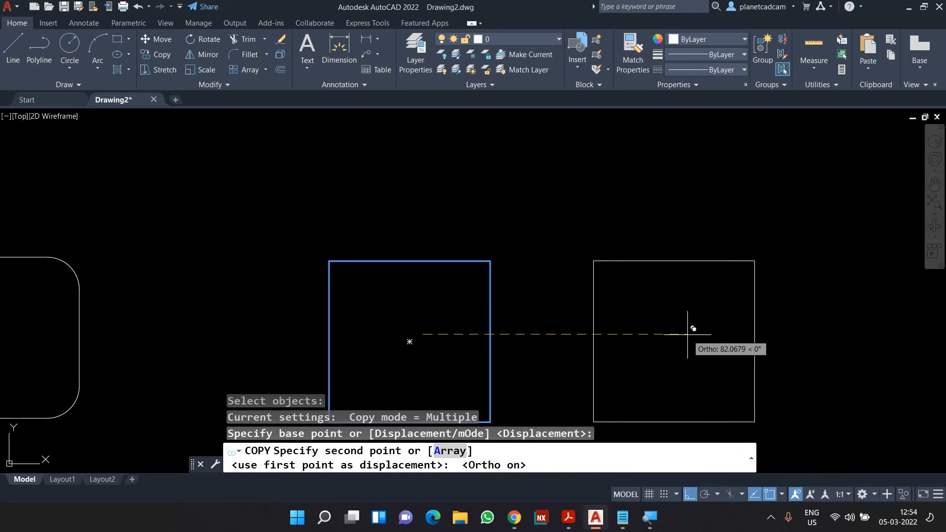
left_click(674, 332)
- Place a second copy farther right in the same row, making three evenly spaced squares, and end the copying
middle_click_drag(843, 339, 744, 306)
scroll(587, 226, "down", 4)
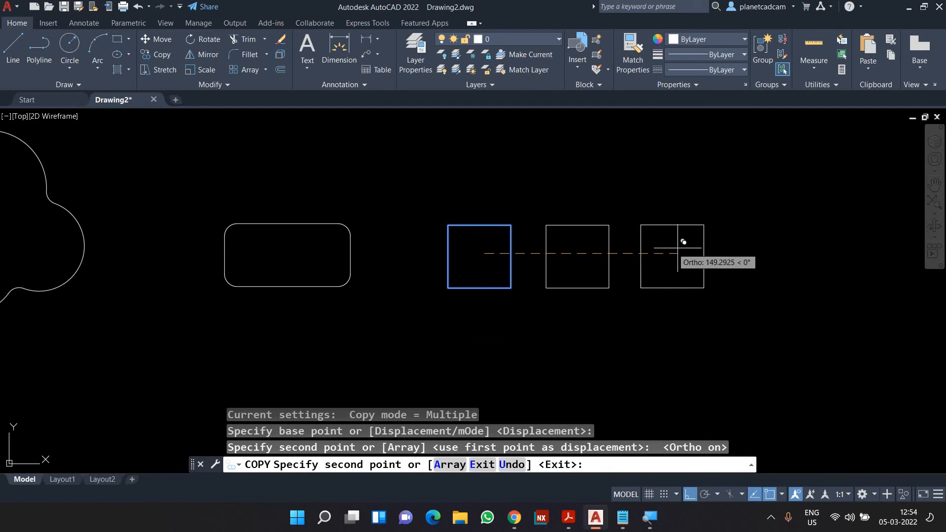
left_click(683, 256)
key("Escape")
scroll(535, 218, "up", 3)
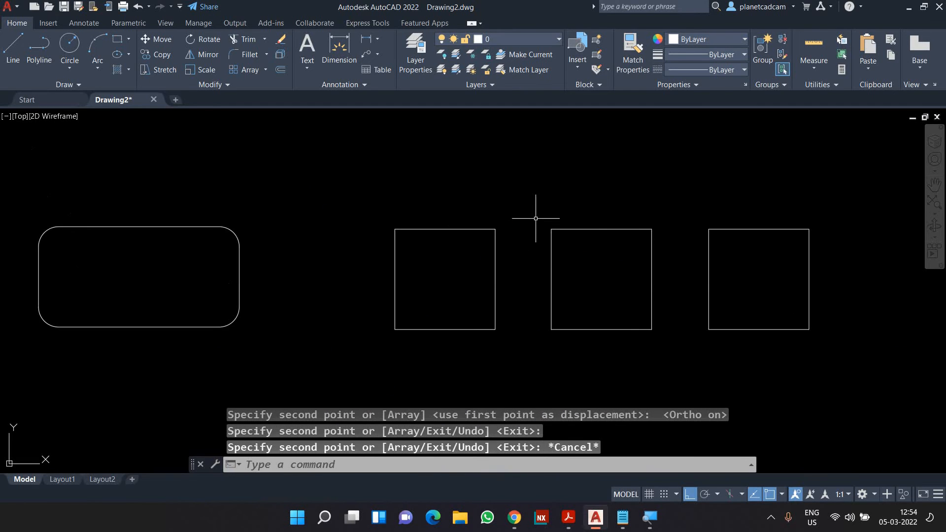
- Chamfer the first square's upper right corner in No trim mode, with distance 10 on the top edge and 5 on the right edge
type("cha")
key("Return")
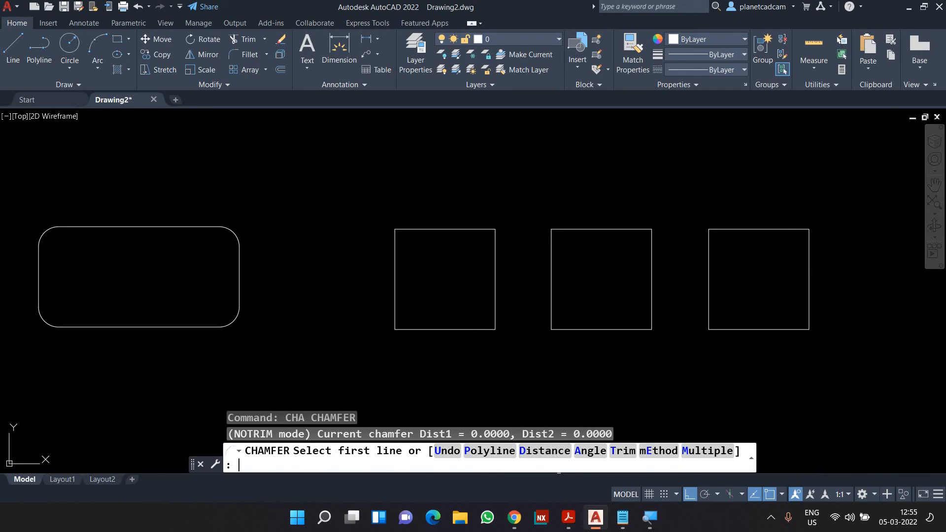
left_click(557, 458)
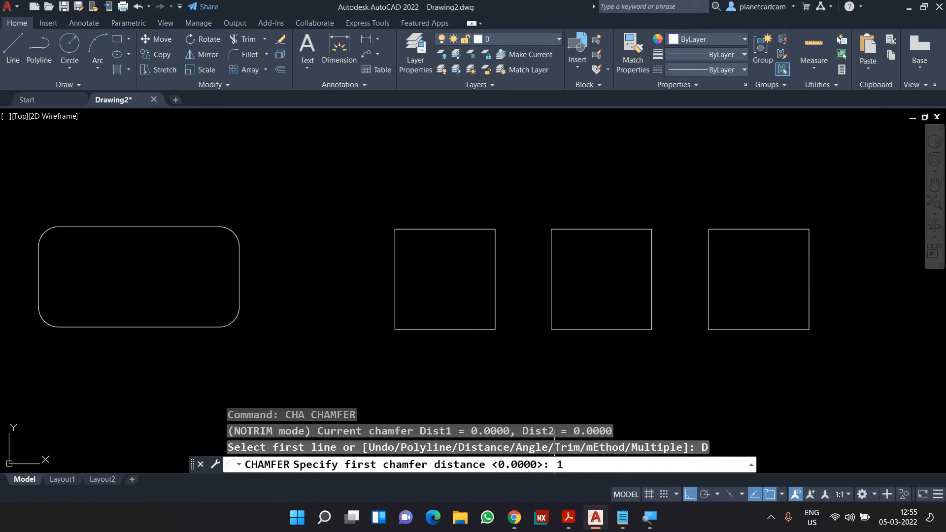
key("Return")
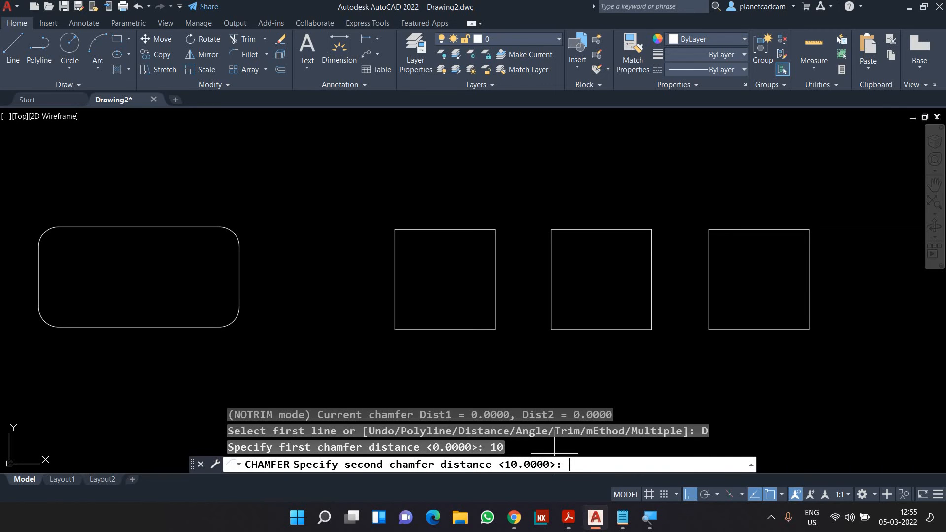
type("5")
key("Return")
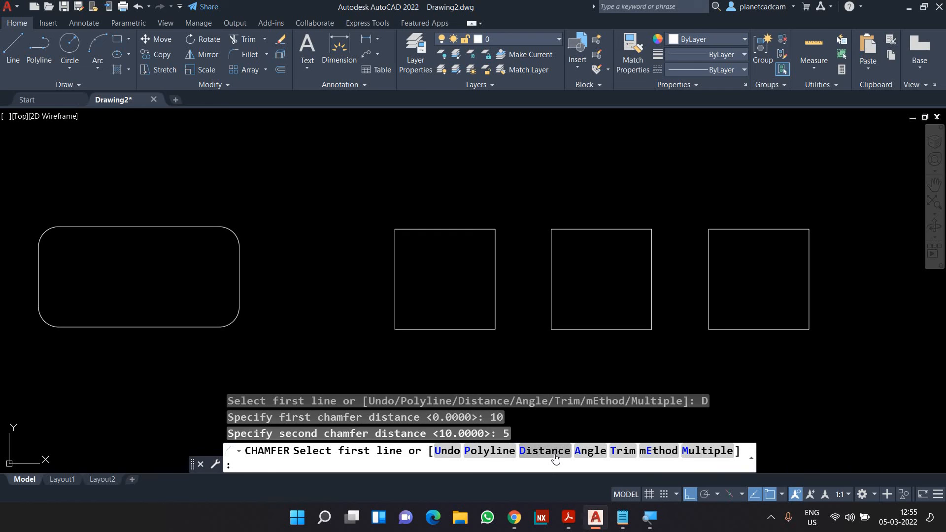
scroll(461, 279, "up", 2)
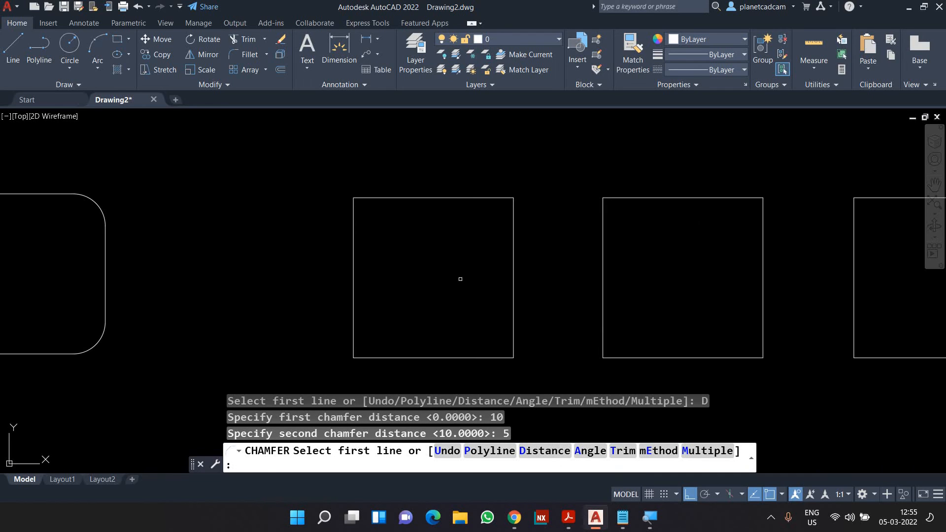
left_click(456, 200)
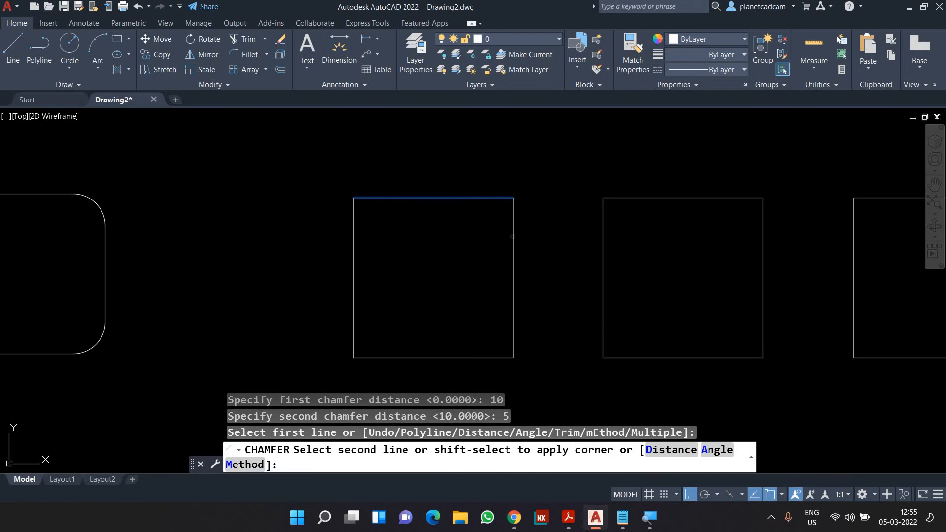
left_click(513, 237)
- Add linear dimensions for the chamfer line's horizontal length above the square and its vertical length to the right
scroll(499, 211, "up", 4)
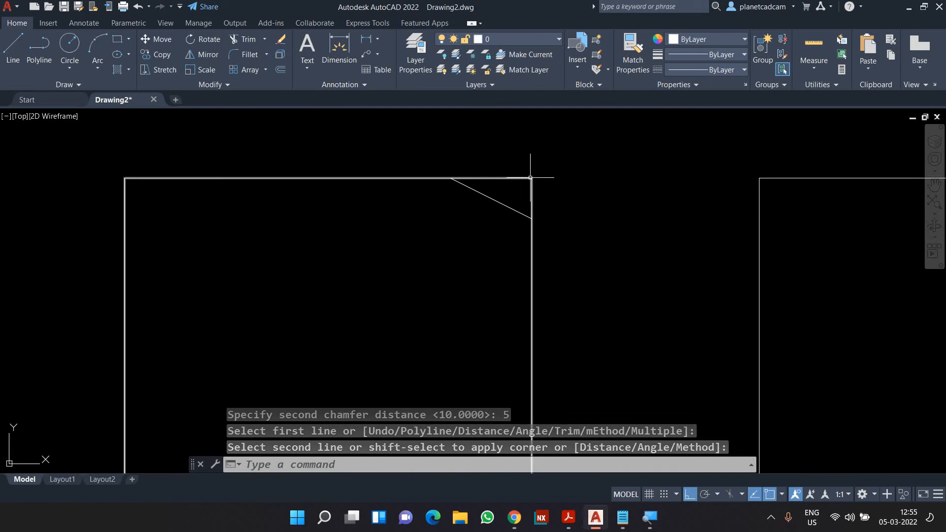
type("d")
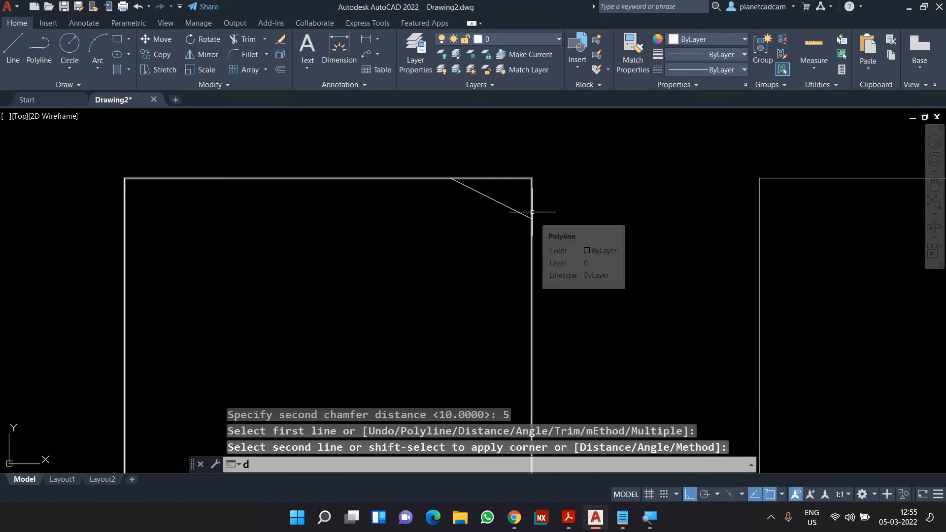
type("li")
key("Return")
key("Return")
left_click(512, 209)
left_click(508, 143)
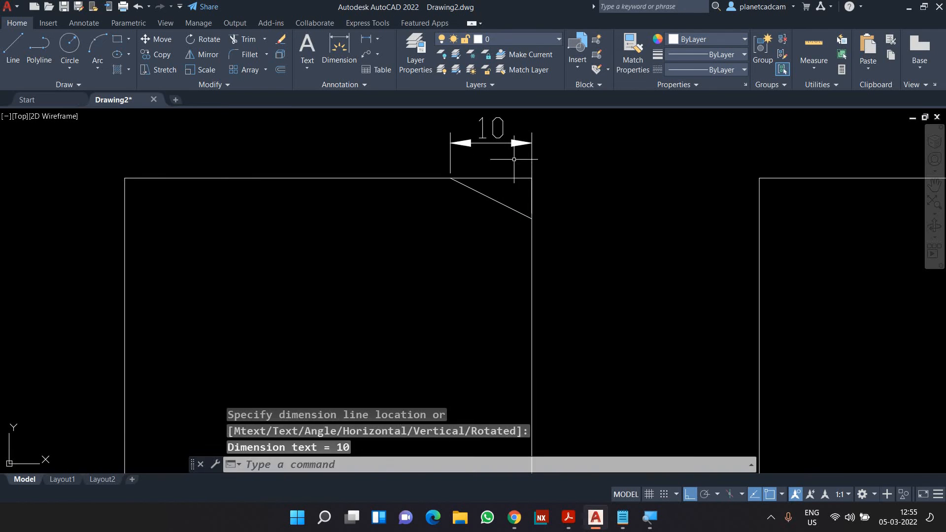
key("Return")
key("Return")
left_click(517, 211)
left_click(589, 202)
scroll(591, 232, "down", 3)
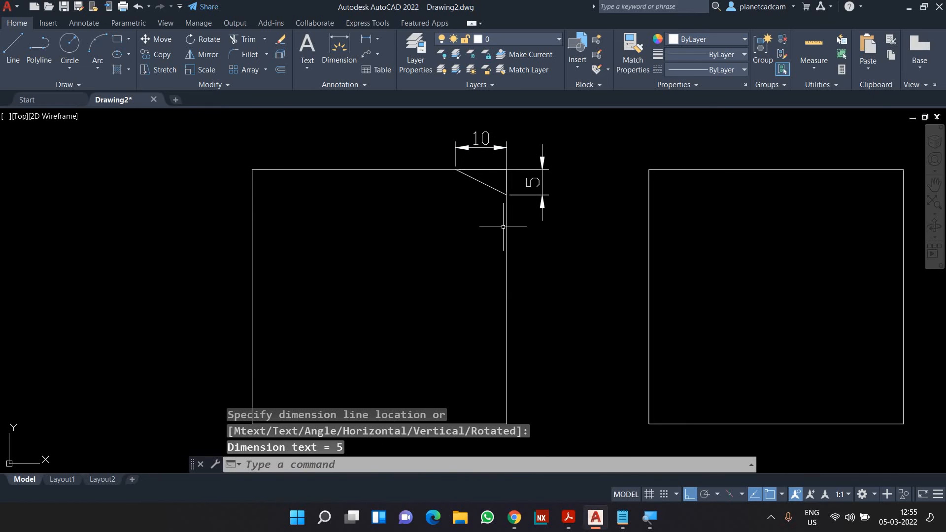
- Chamfer the middle square's upper right corner in Trim mode, with distance 20 on the top edge and 5 on the right edge
type("CHa")
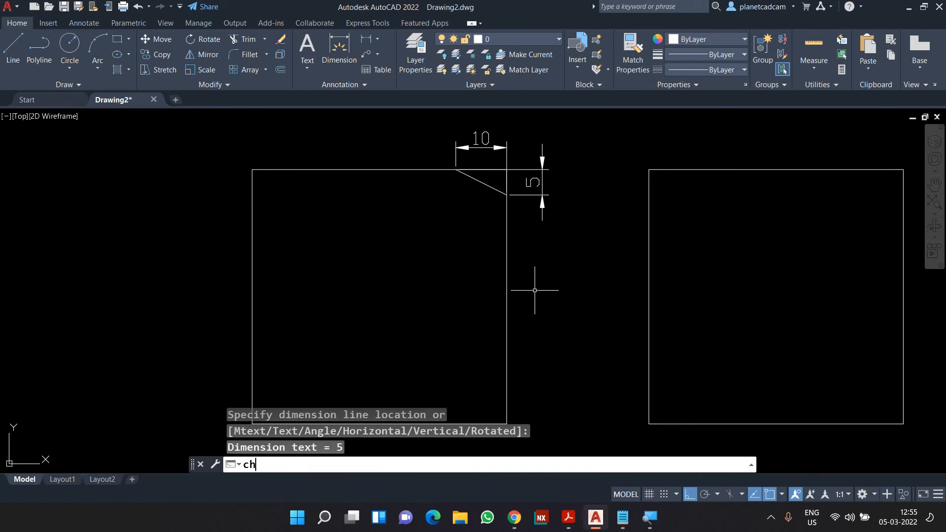
key("Return")
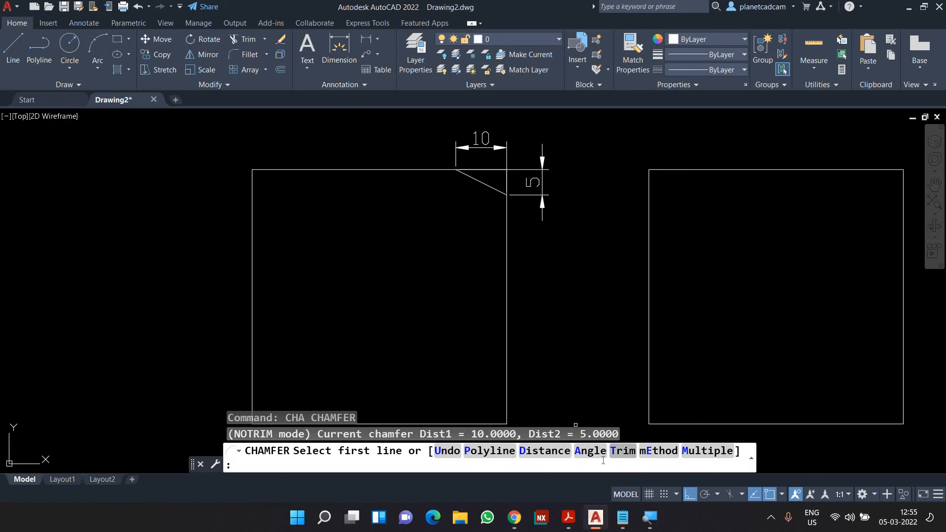
left_click(628, 463)
left_click(466, 467)
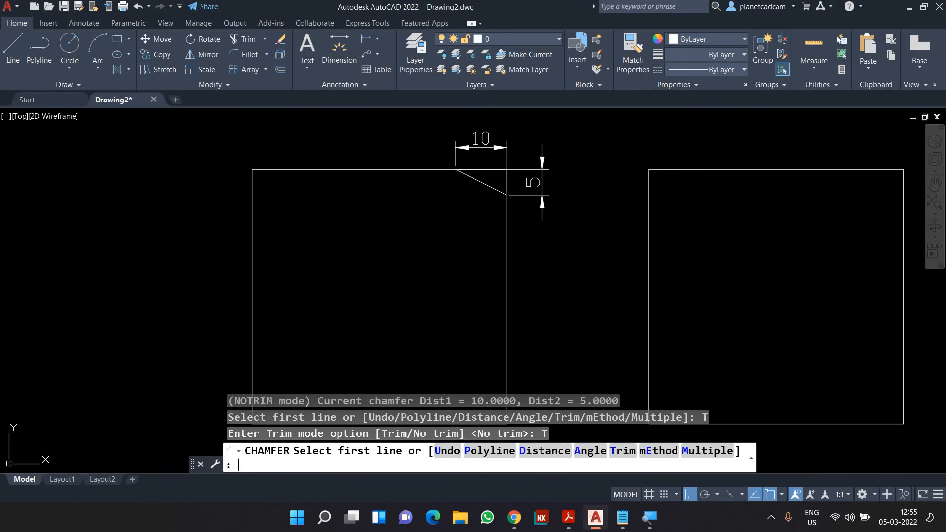
left_click(563, 455)
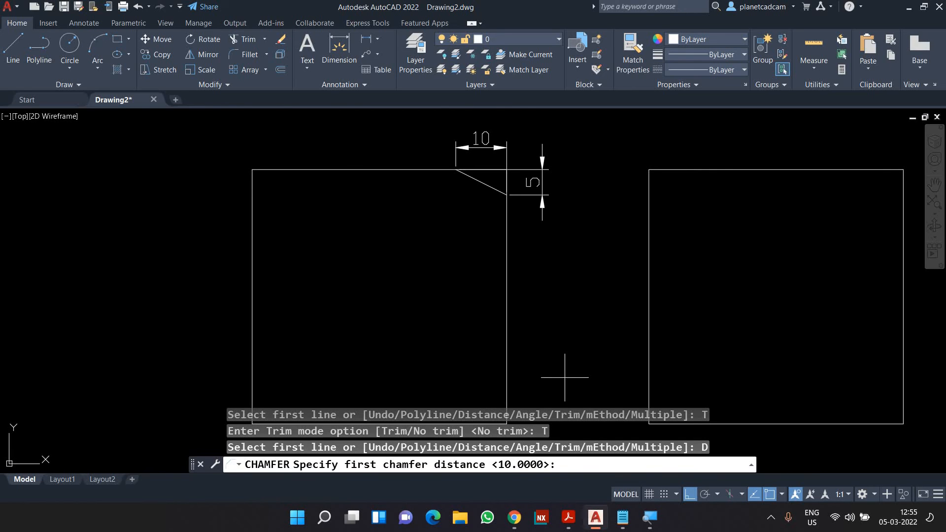
key("Return")
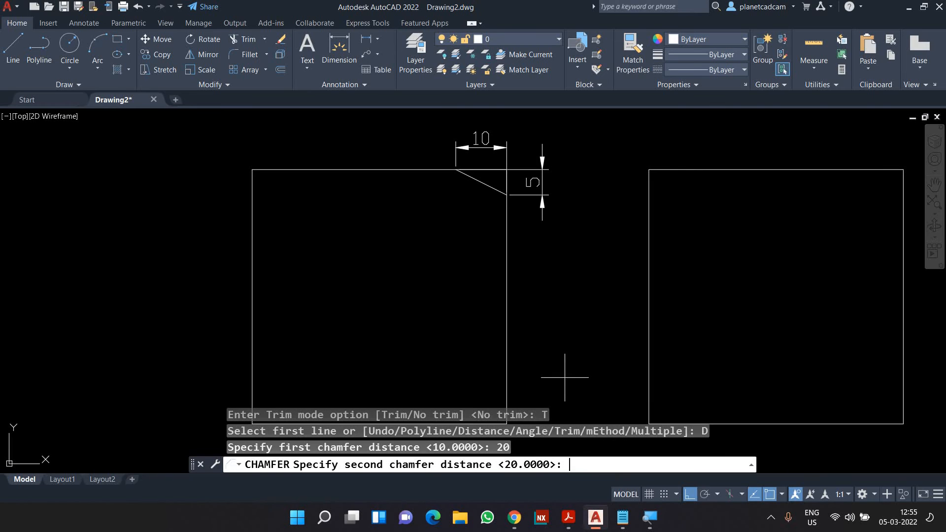
type("5")
key("Return")
middle_click_drag(845, 342, 667, 361)
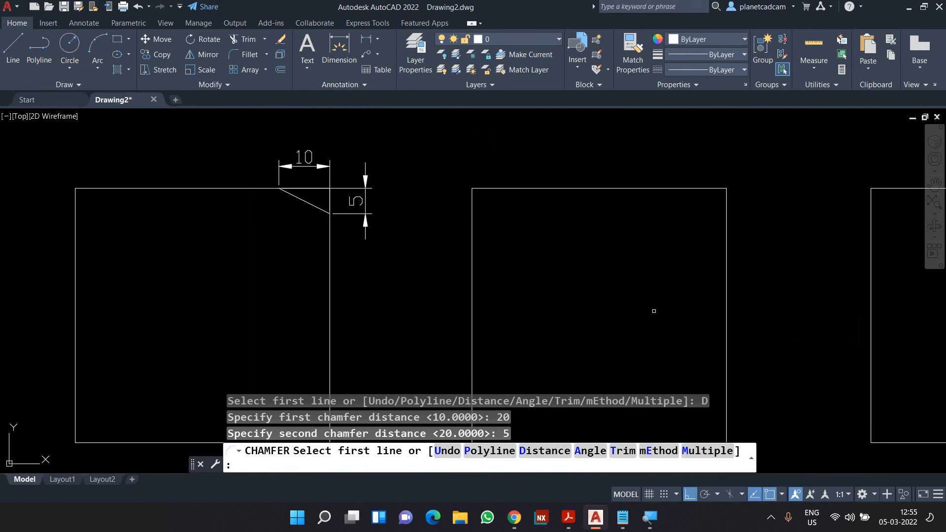
left_click(642, 189)
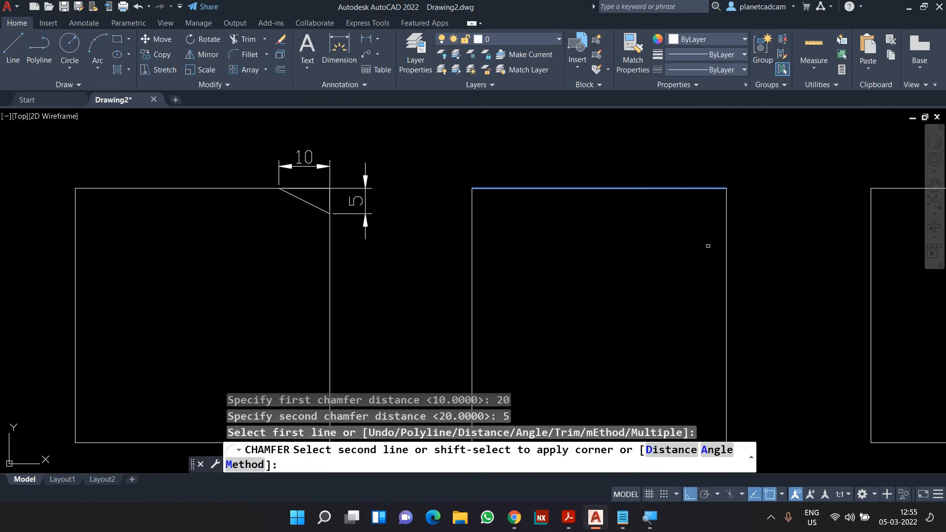
left_click(724, 241)
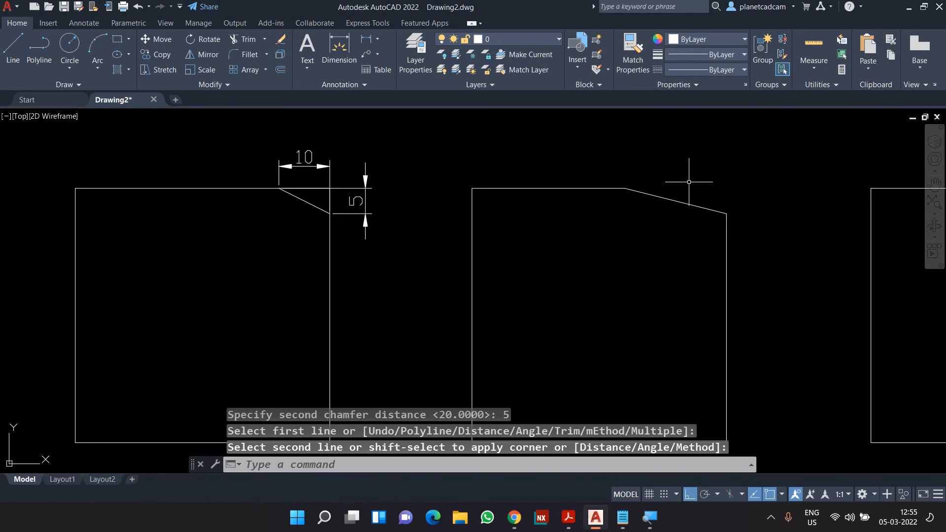
- Chamfer the third square's upper right corner with the Angle option, using length 20 on the top edge and an angle of 45
scroll(715, 212, "down", 4)
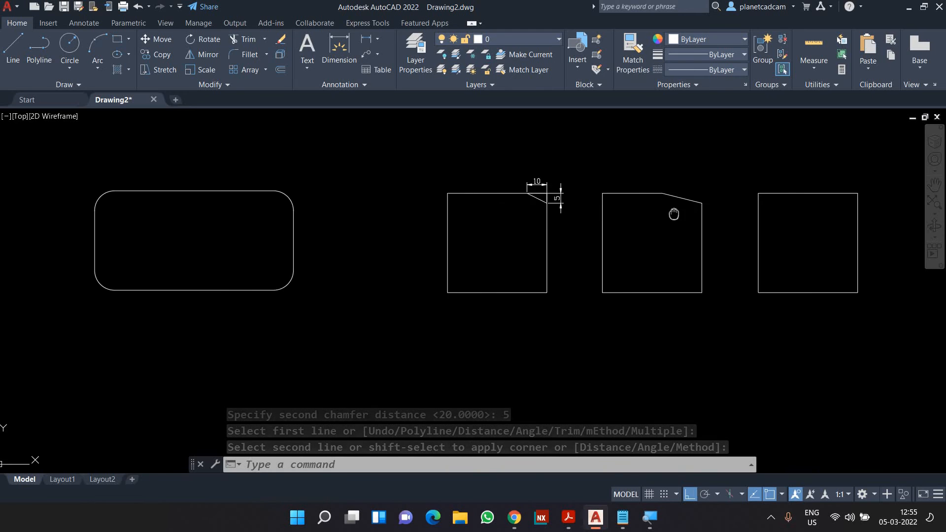
scroll(613, 216, "up", 4)
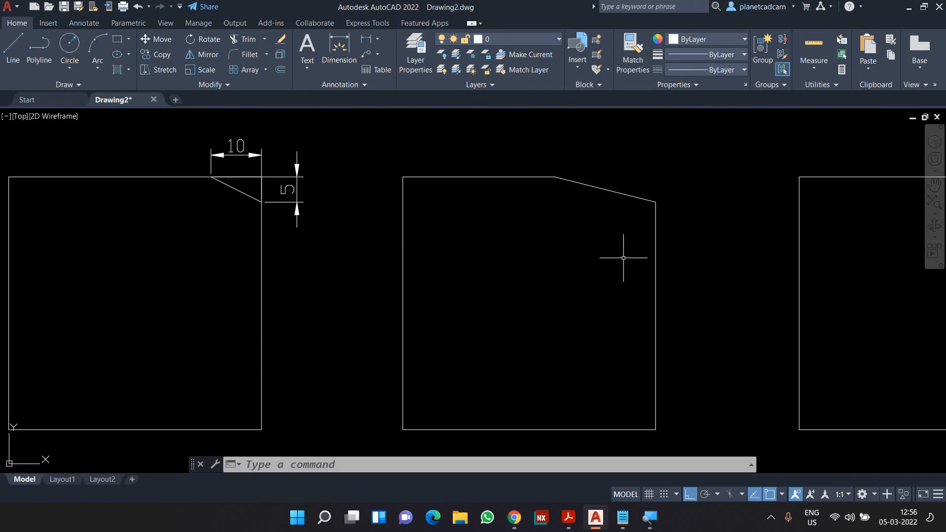
mouse_move(700, 281)
middle_mouse_down()
mouse_move(539, 273)
mouse_move(437, 282)
middle_mouse_up()
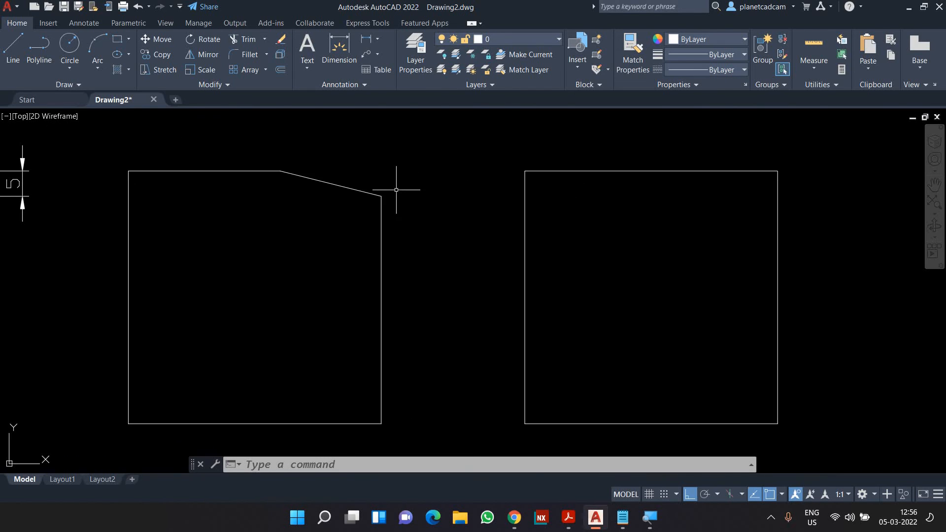
type("cha")
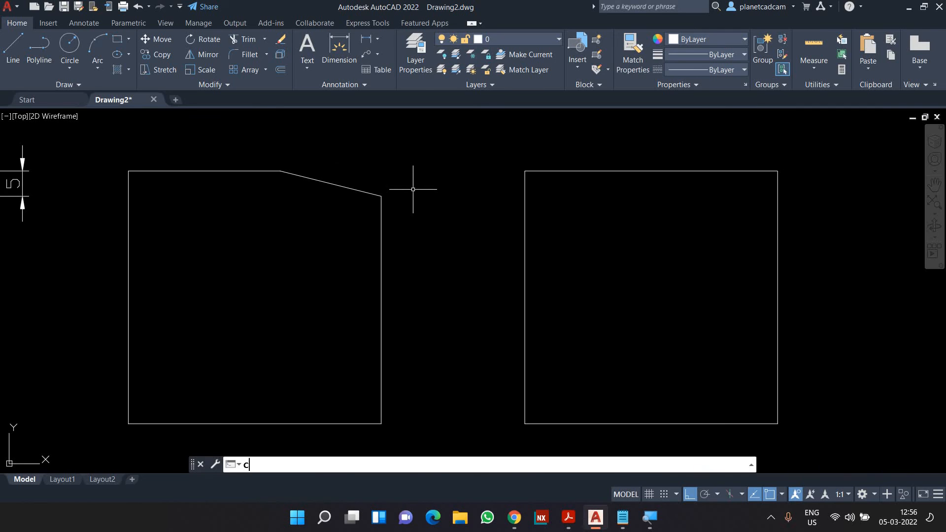
key("Return")
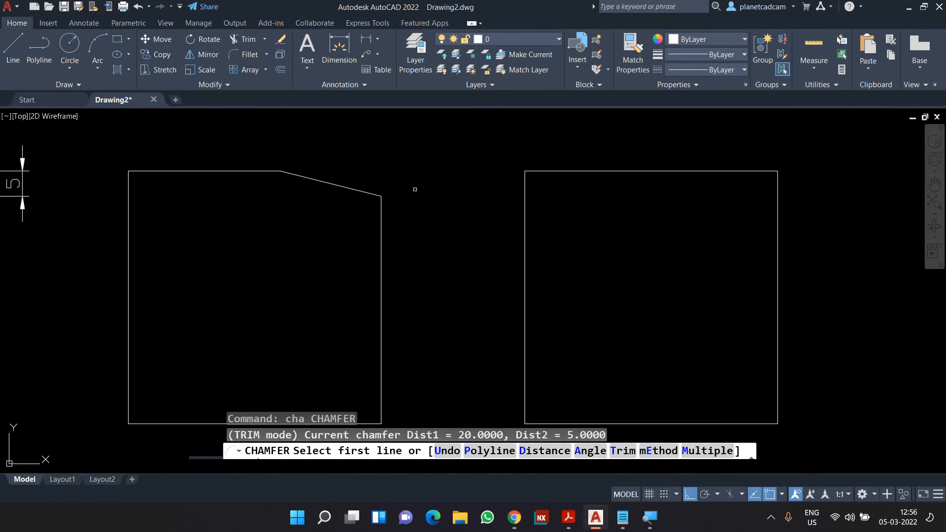
left_click(591, 452)
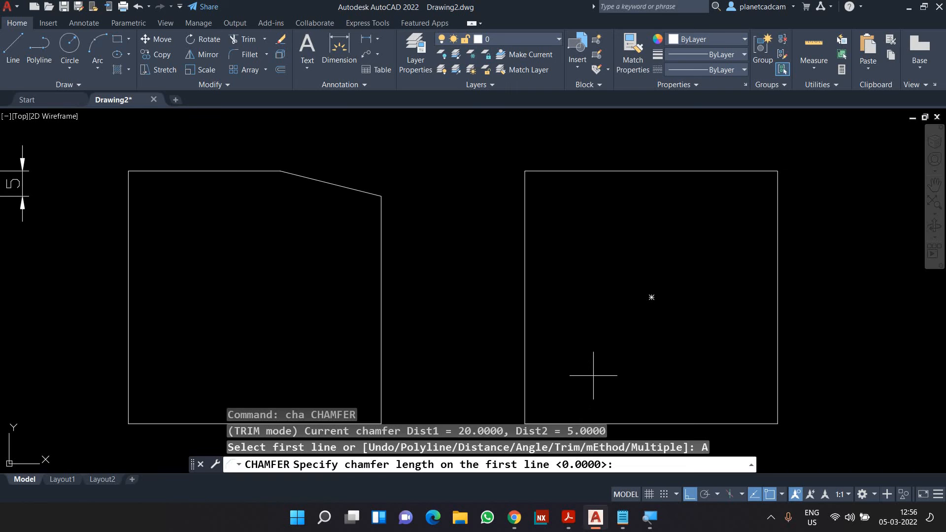
key("Return")
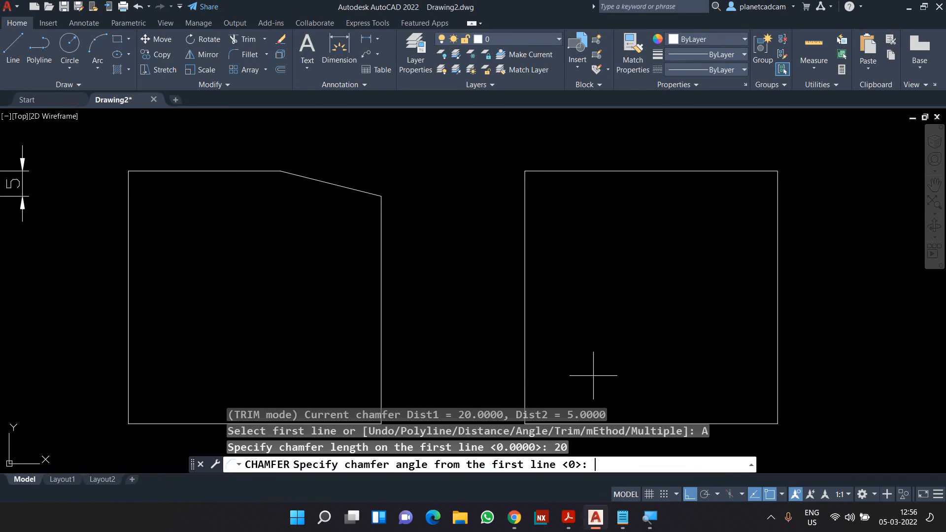
type("45")
key("Return")
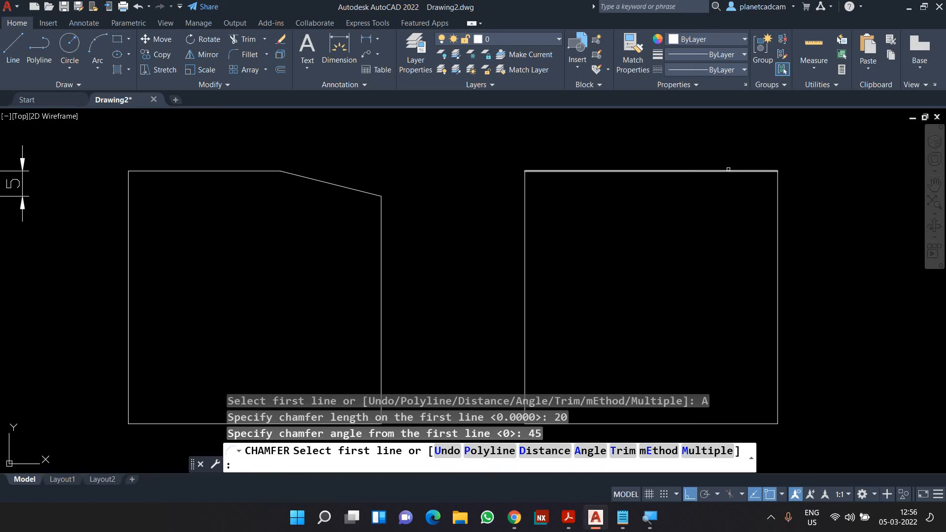
left_click(686, 171)
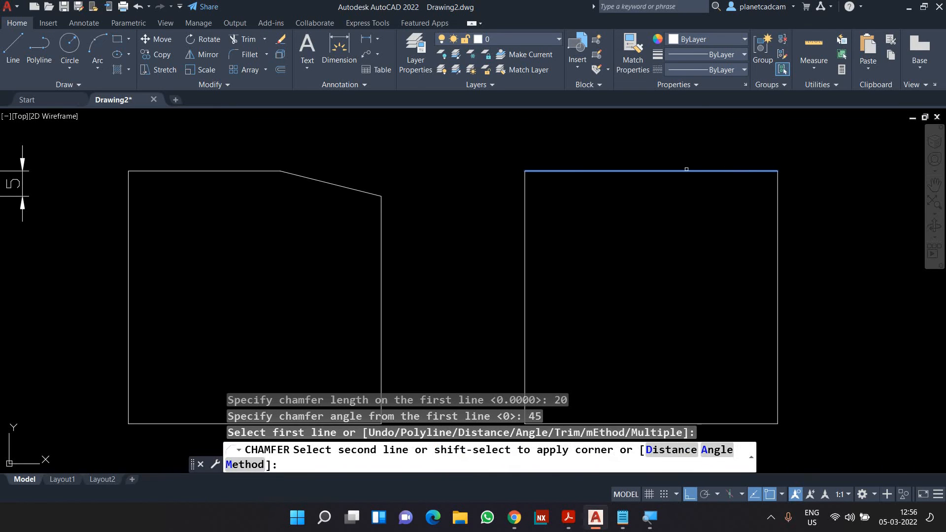
left_click(778, 205)
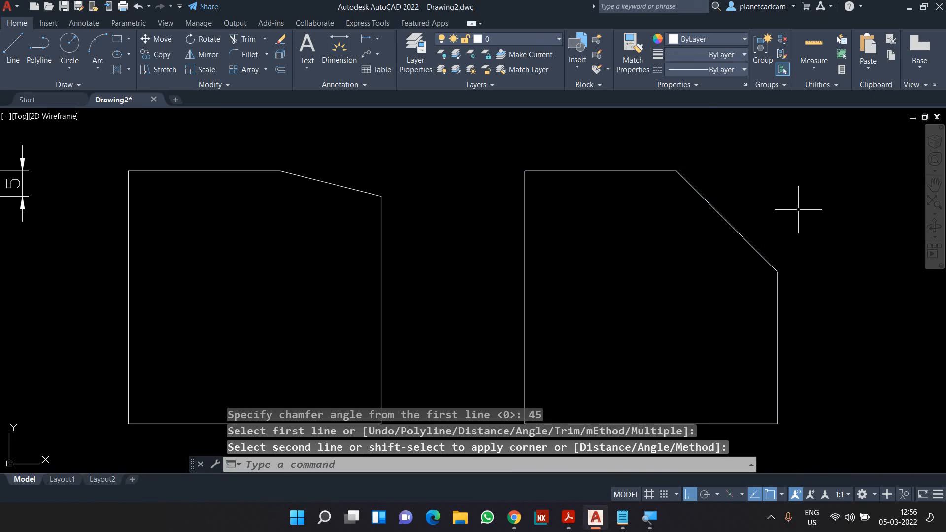
- Add a linear dimension for the angled chamfer line's horizontal length above the third square
type("dli")
key("Return")
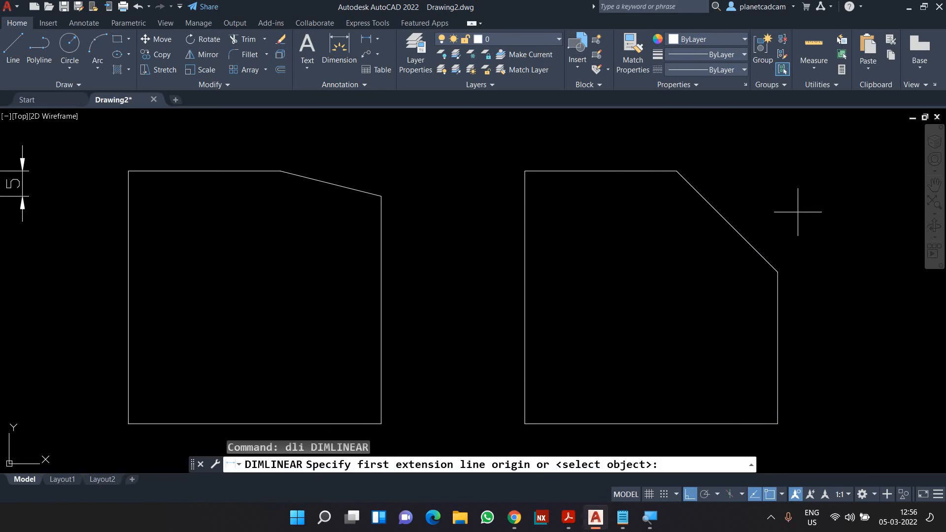
key("Return")
left_click(703, 196)
left_click(715, 132)
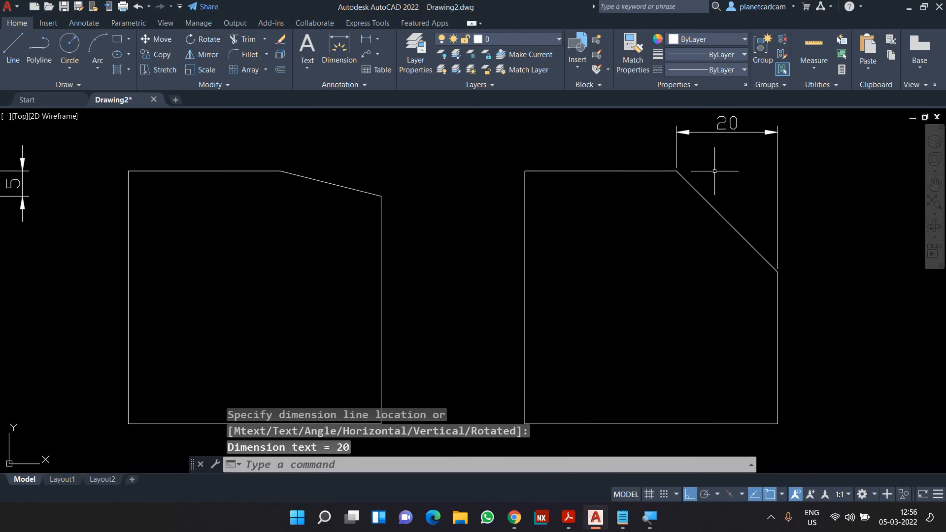
- Add an angular dimension between the third square's top edge and its chamfer line, placed outside the square beyond the chamfer
type("dan")
key("Return")
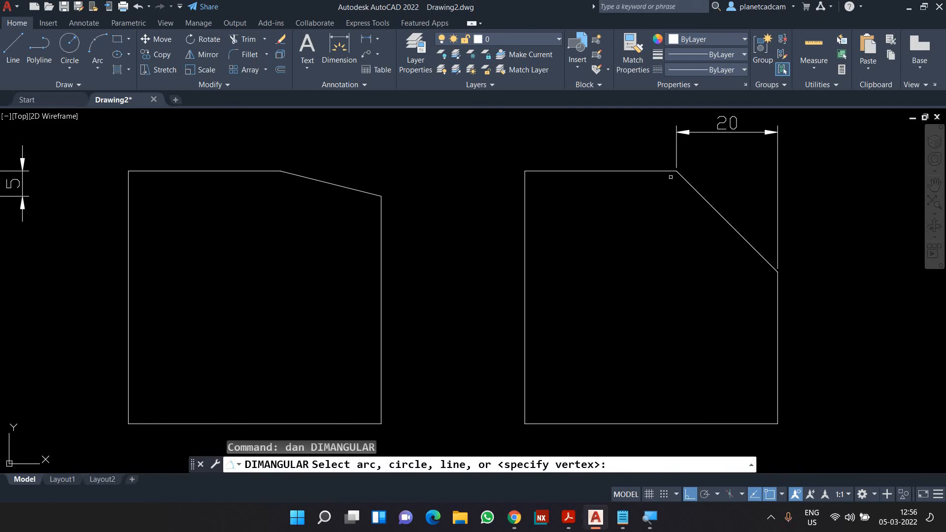
left_click(666, 172)
left_click(686, 179)
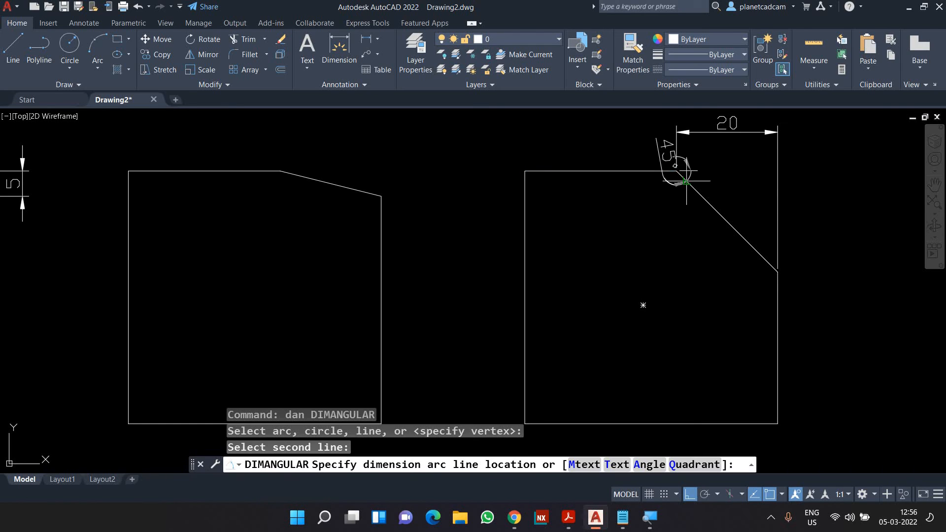
left_click(848, 242)
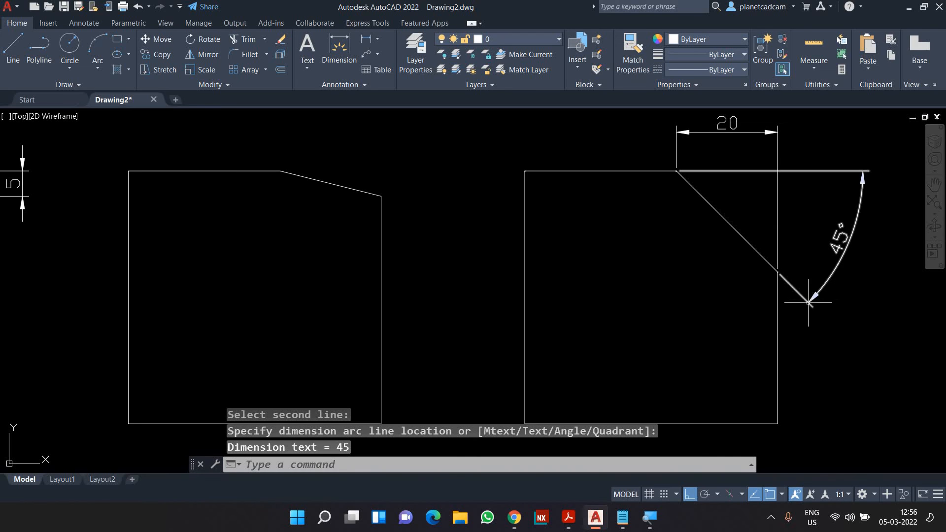
- Close the chamfer drawing without saving it and open the recent file Practice Drawings
scroll(827, 297, "down", 2)
middle_click_drag(808, 296, 836, 284)
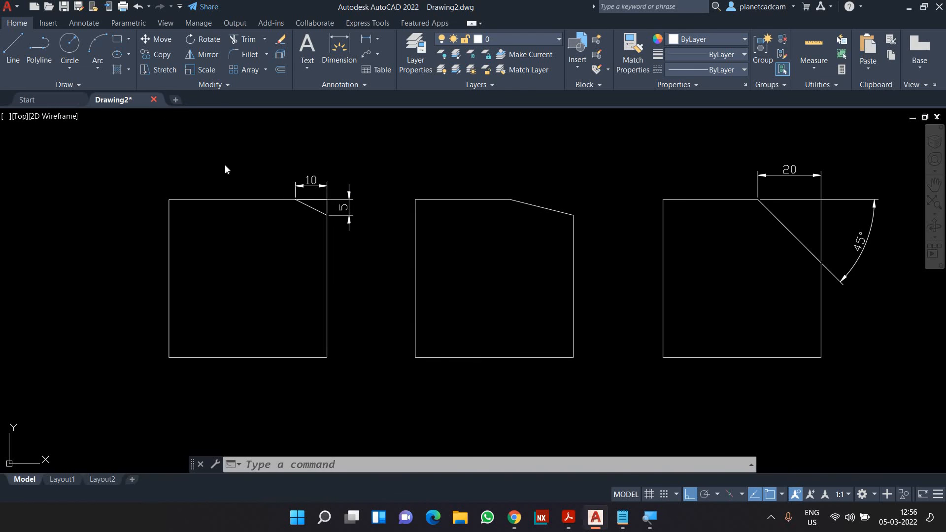
left_click(153, 99)
left_click(478, 282)
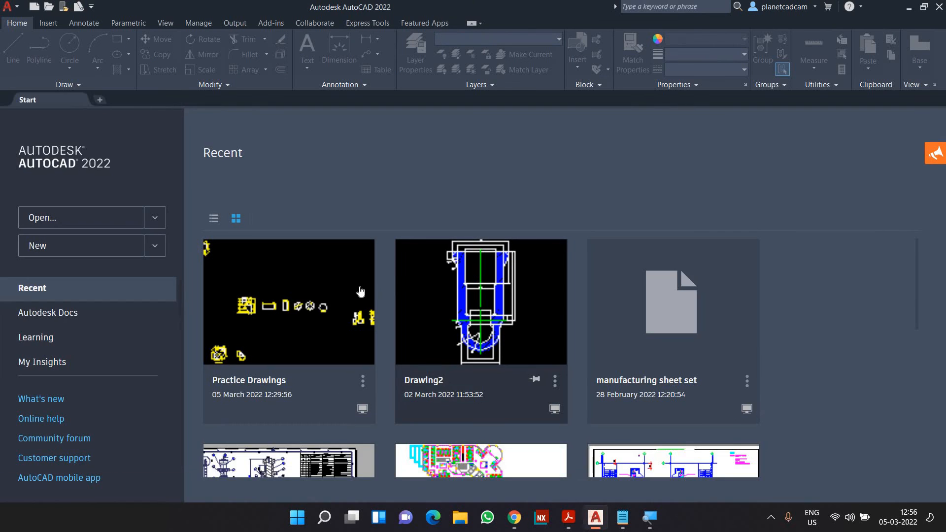
left_click(361, 292)
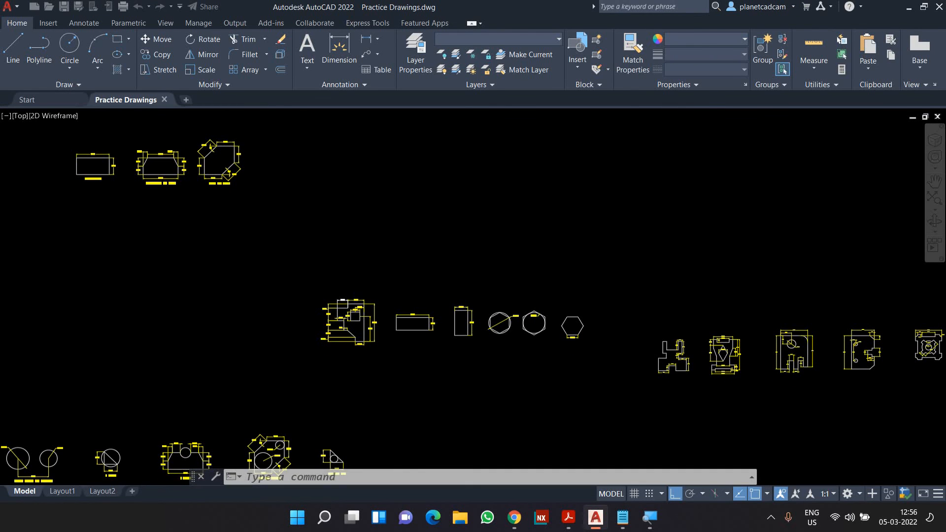
- Examine the dimensioned practice parts in the row, from the stepped outline to the plate with the large hole and rounded corner
middle_click_drag(760, 369, 504, 316)
scroll(443, 306, "up", 8)
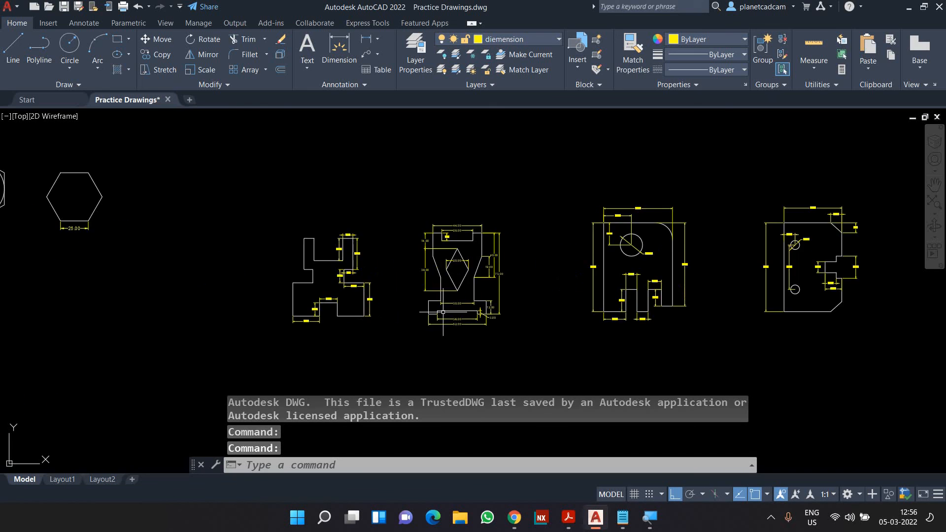
middle_click_drag(413, 276, 434, 273)
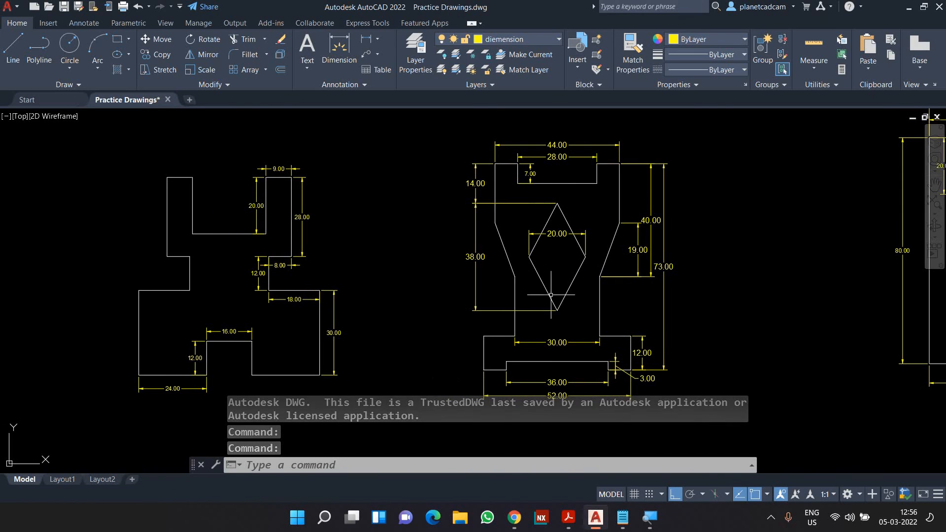
scroll(422, 249, "down", 4)
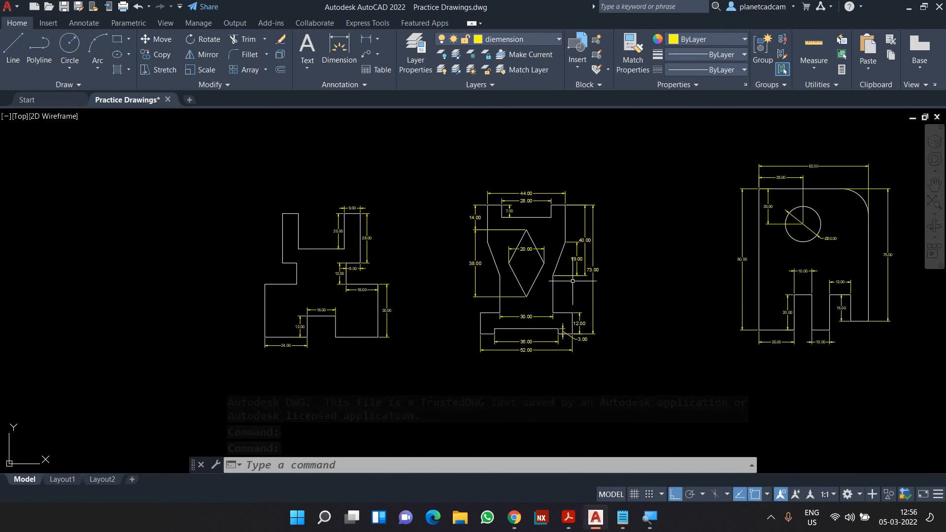
middle_click_drag(622, 279, 376, 272)
scroll(566, 186, "up", 4)
scroll(564, 207, "down", 2)
middle_click_drag(555, 213, 475, 215)
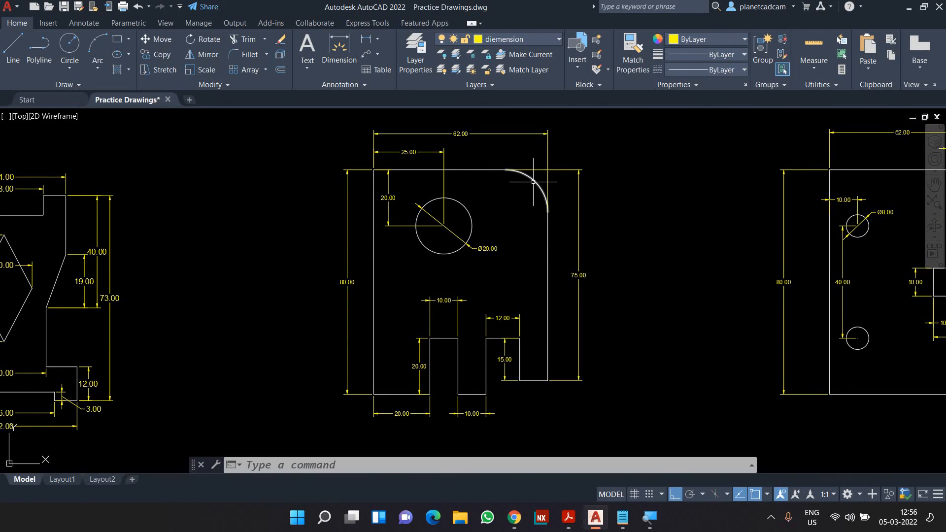
- Add a radius dimension to the plate's rounded upper right corner, with its text outside the corner
type("DRa")
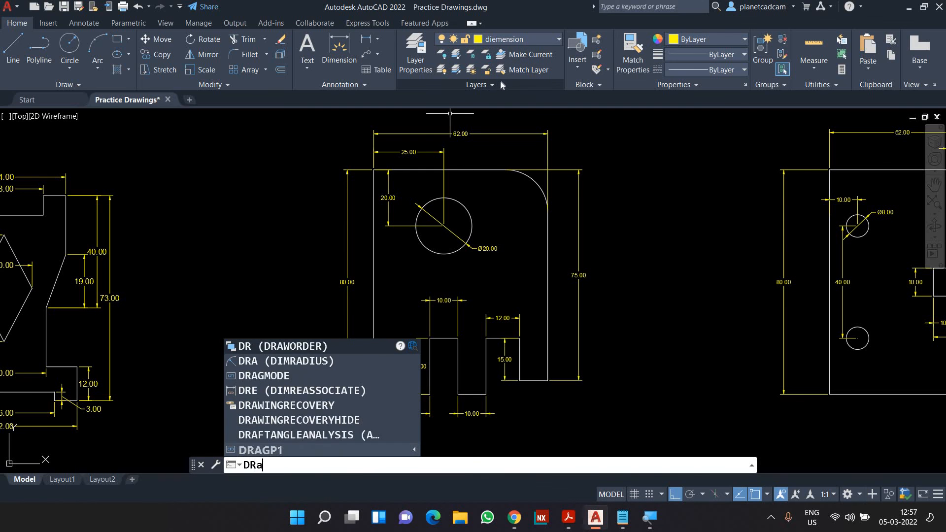
key("Return")
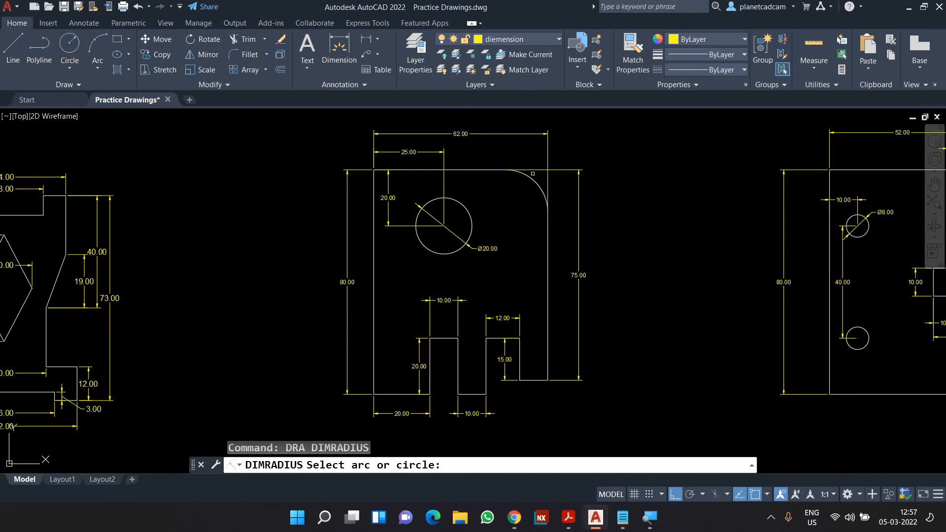
left_click(539, 184)
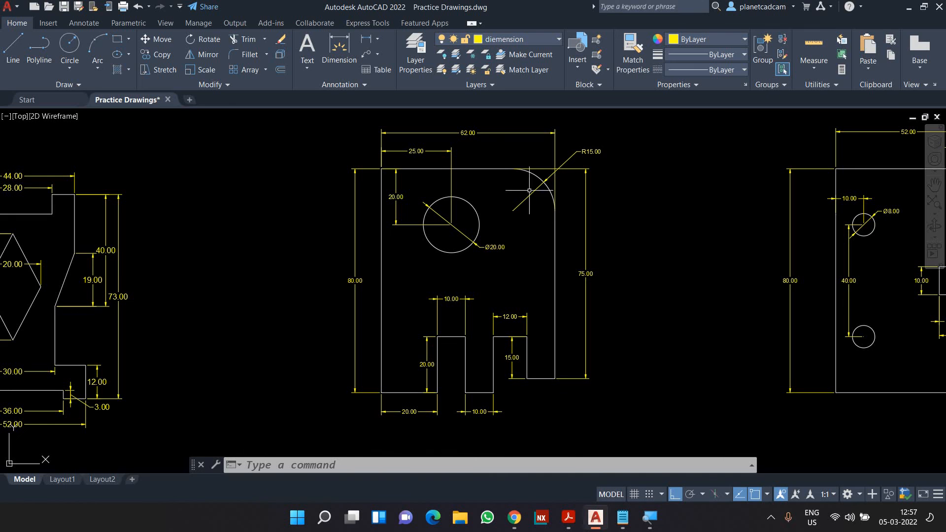
- Examine the dimensions of the plate with chamfered corners and of the notched part with the cross-shaped cutout
mouse_move(618, 252)
middle_mouse_down()
mouse_move(370, 238)
mouse_move(340, 246)
middle_mouse_up()
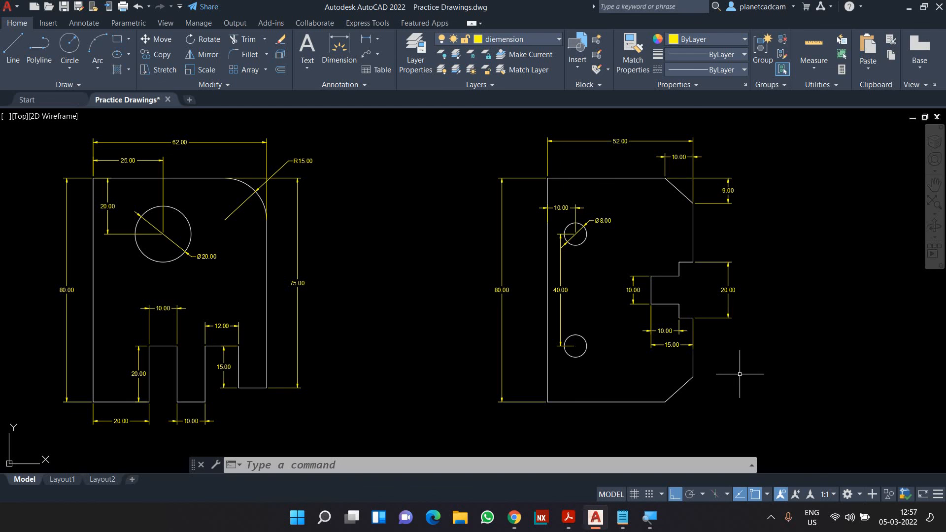
mouse_move(754, 370)
middle_mouse_down()
mouse_move(576, 365)
mouse_move(352, 389)
middle_mouse_up()
scroll(631, 280, "up", 2)
middle_click_drag(631, 280, 603, 309)
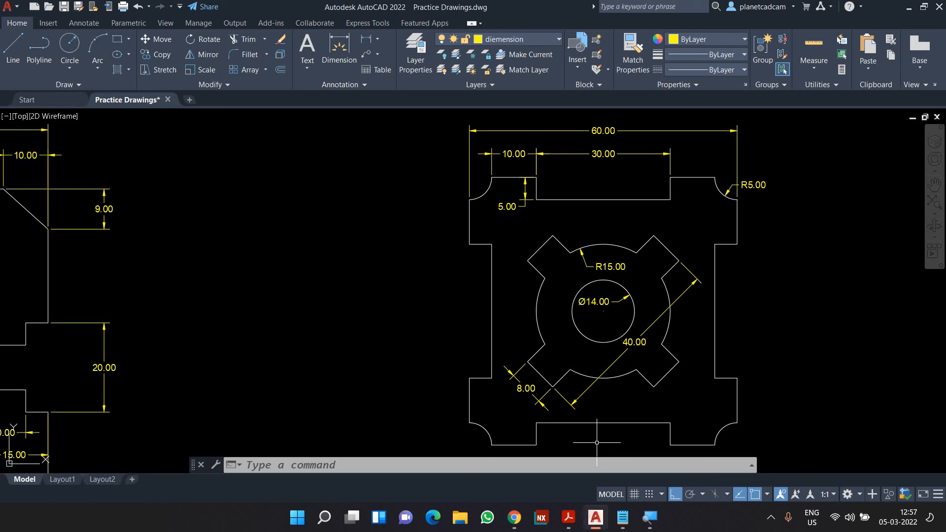
left_click(772, 517)
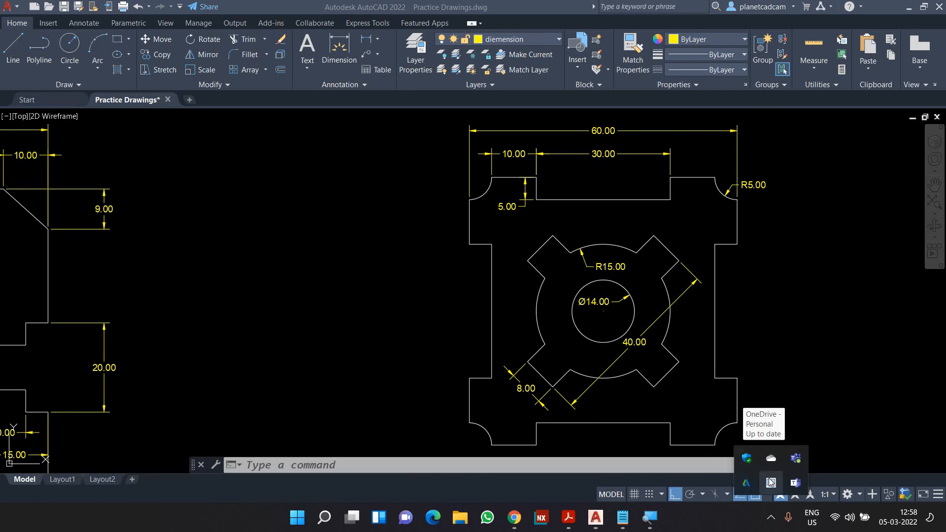